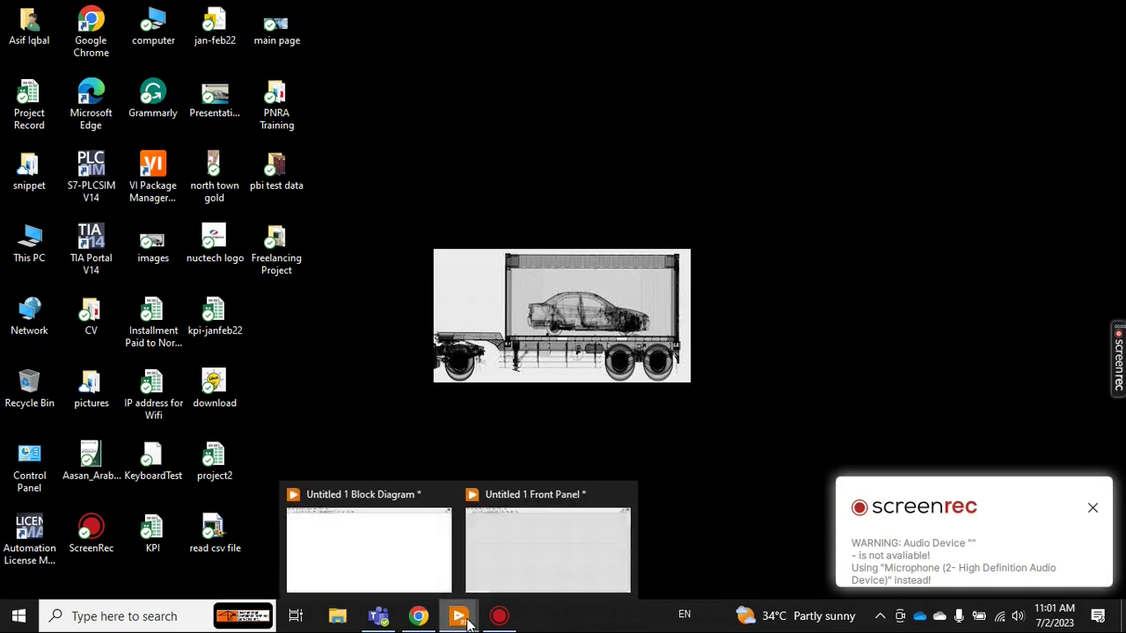
Step: Bring the blank 'Untitled 1 Block Diagram' window to the front from the taskbar
click(419, 556)
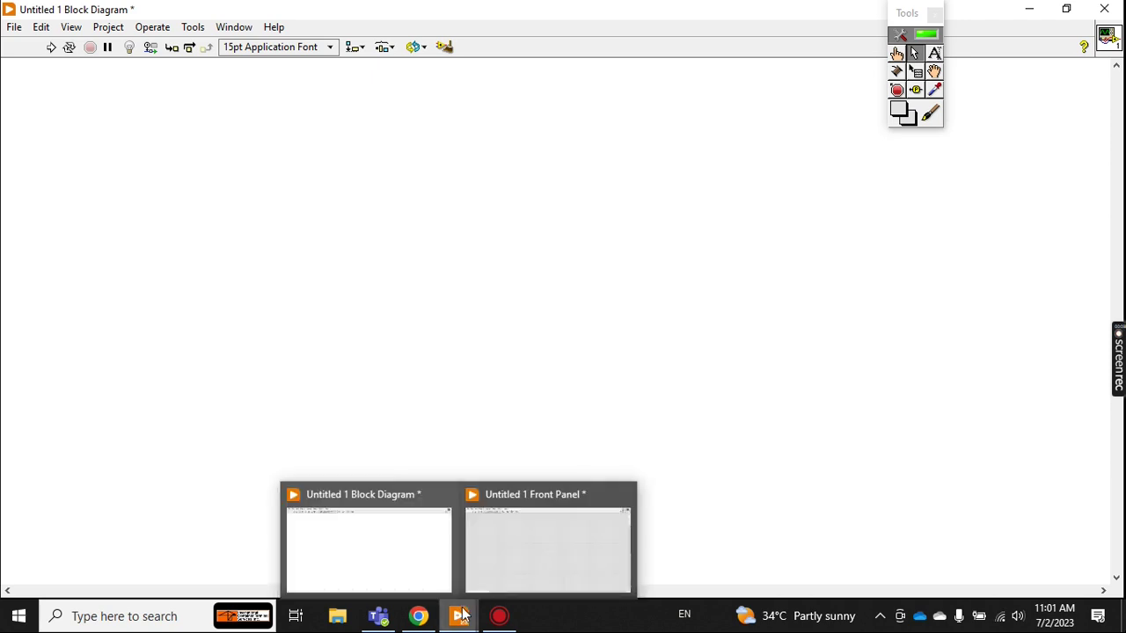
Step: Find Sine Wave.vi with a Functions palette search and place it on the diagram
right_click(386, 245)
mouse_move(514, 28)
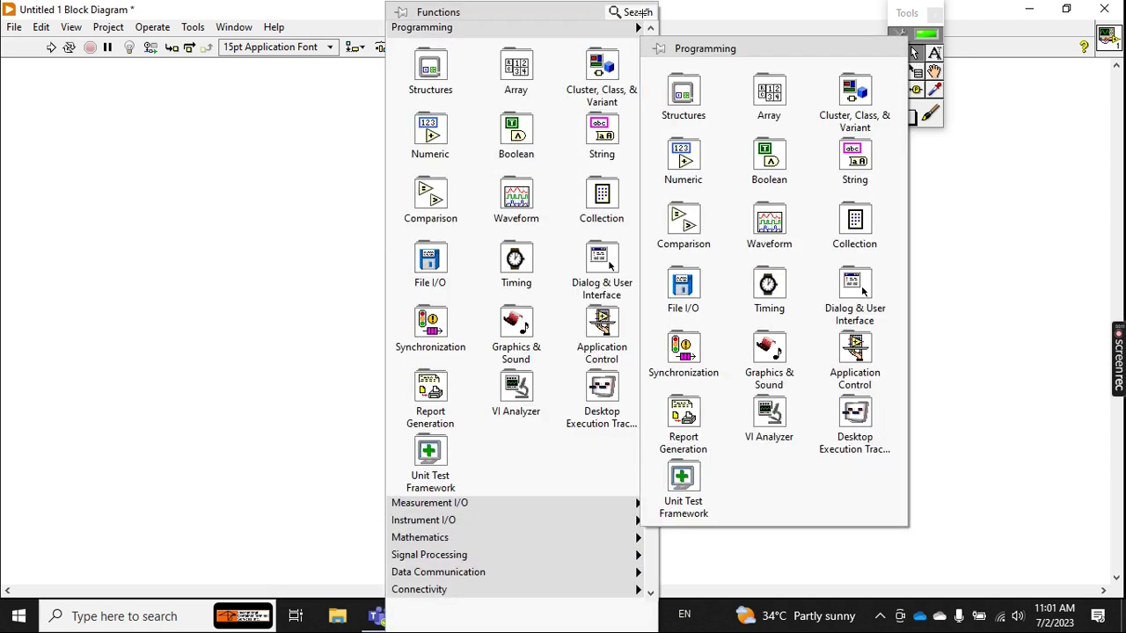
click(633, 12)
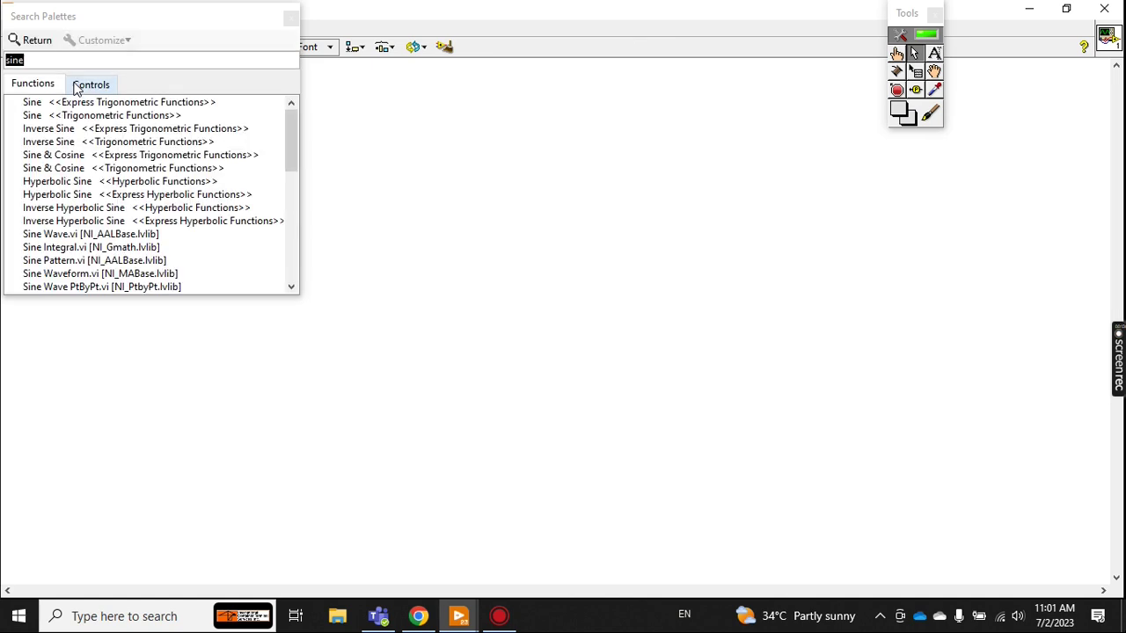
text(s)
click(68, 239)
double_click(66, 238)
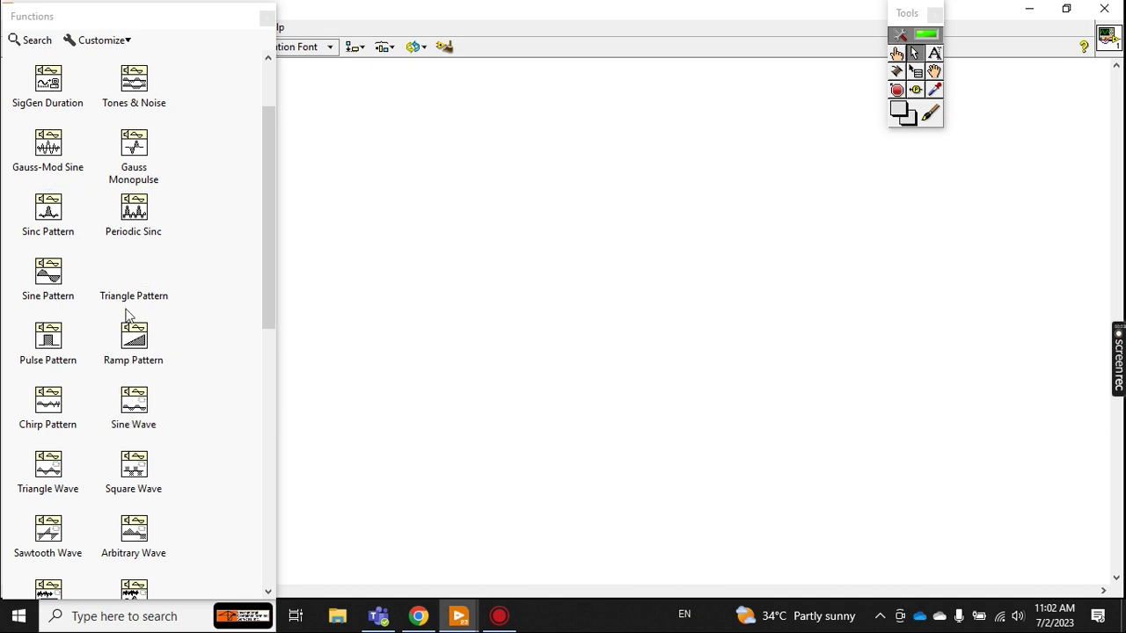
drag(276, 369, 384, 243)
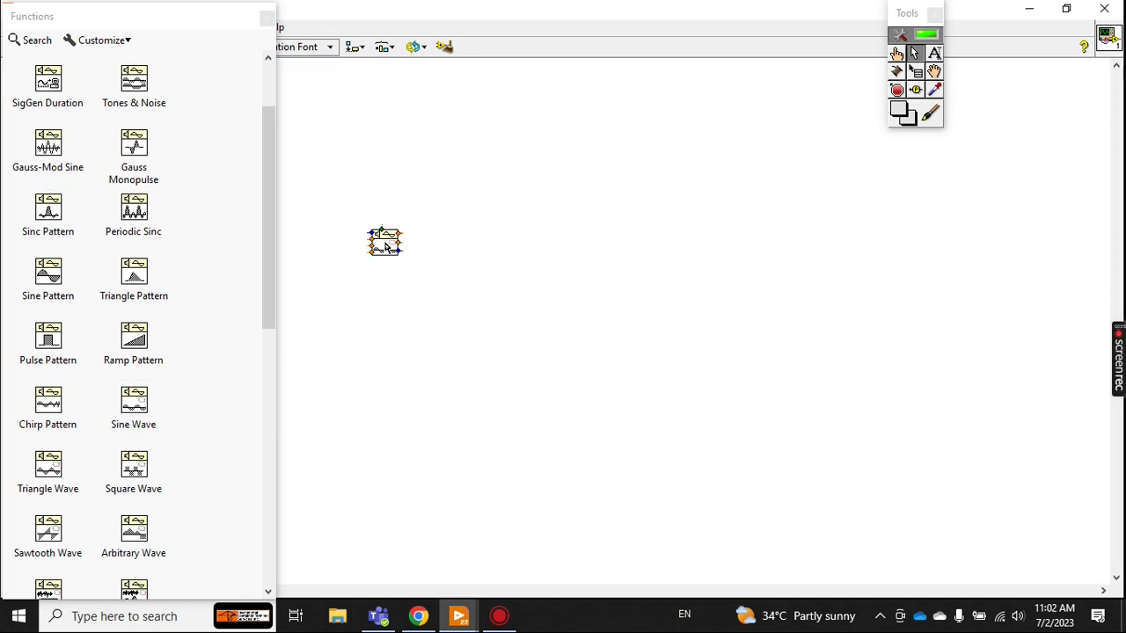
click(264, 18)
mouse_move(327, 211)
mouse_down()
mouse_move(402, 287)
mouse_move(248, 204)
mouse_up()
Step: Create constants for the Sine Wave samples (128) and amplitude (1) inputs
click(221, 187)
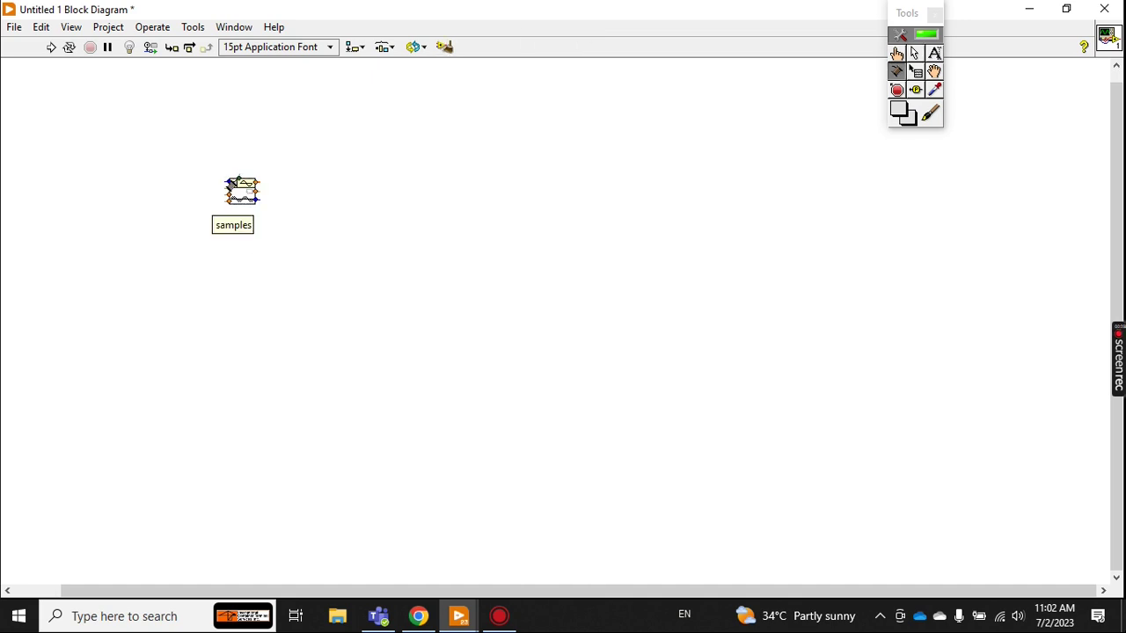
right_click(231, 182)
click(255, 184)
right_click(231, 182)
mouse_move(260, 339)
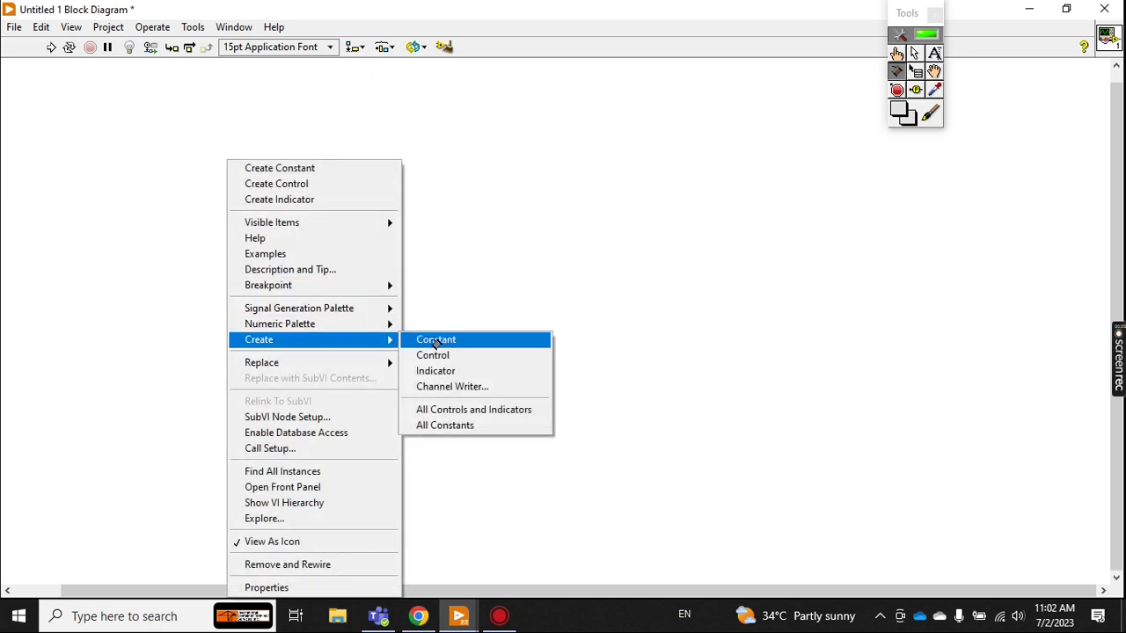
click(434, 339)
drag(208, 187, 192, 160)
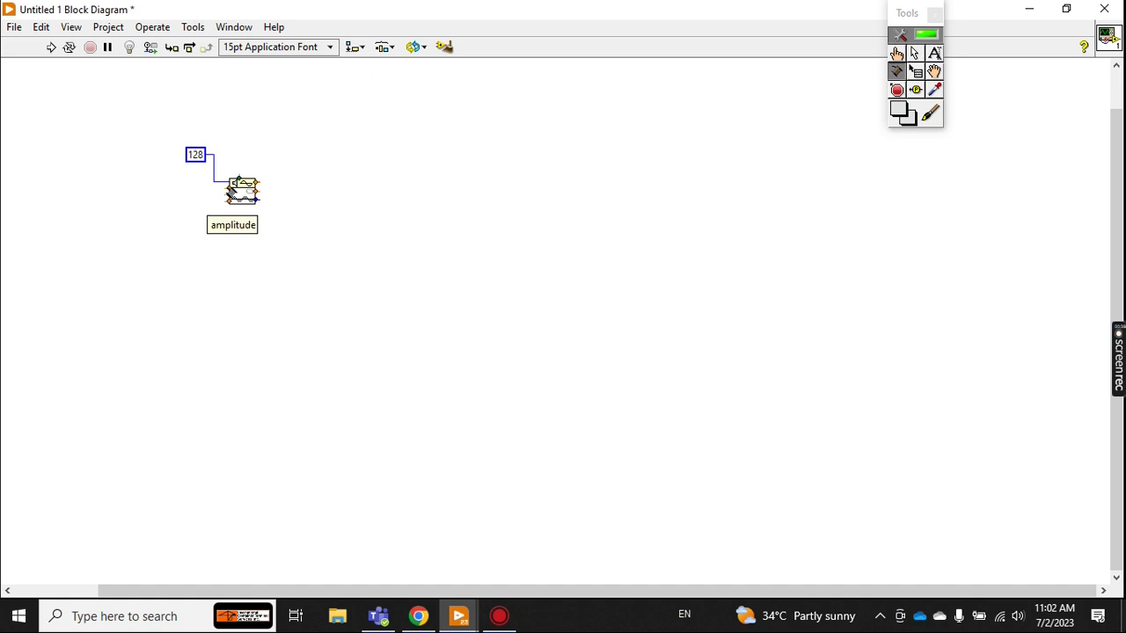
right_click(230, 189)
mouse_move(258, 339)
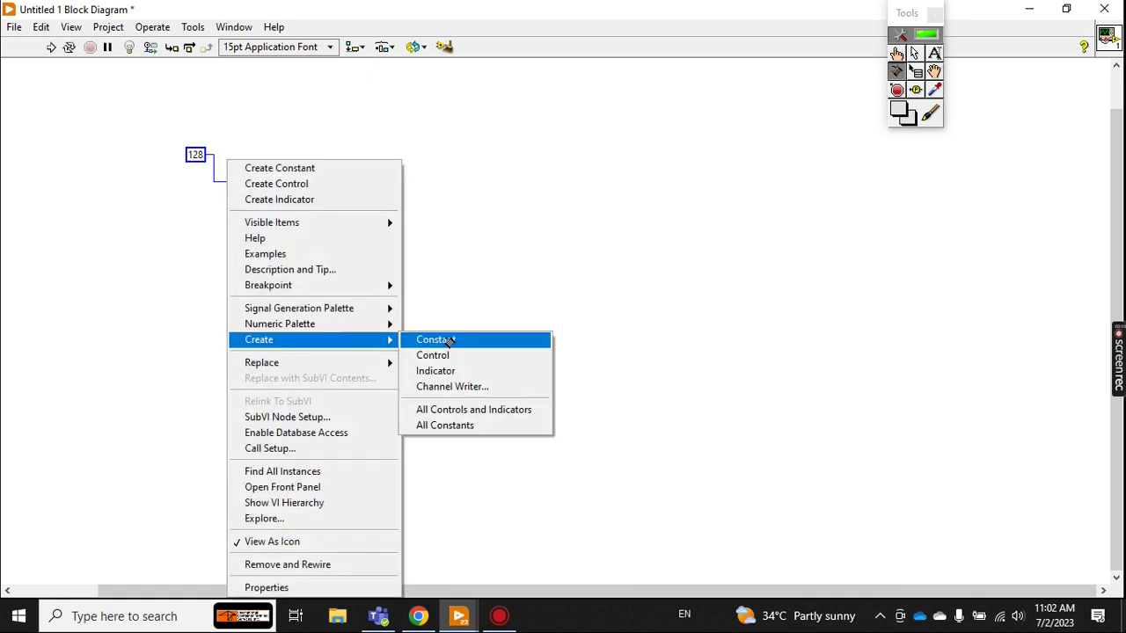
click(448, 341)
drag(215, 190, 147, 171)
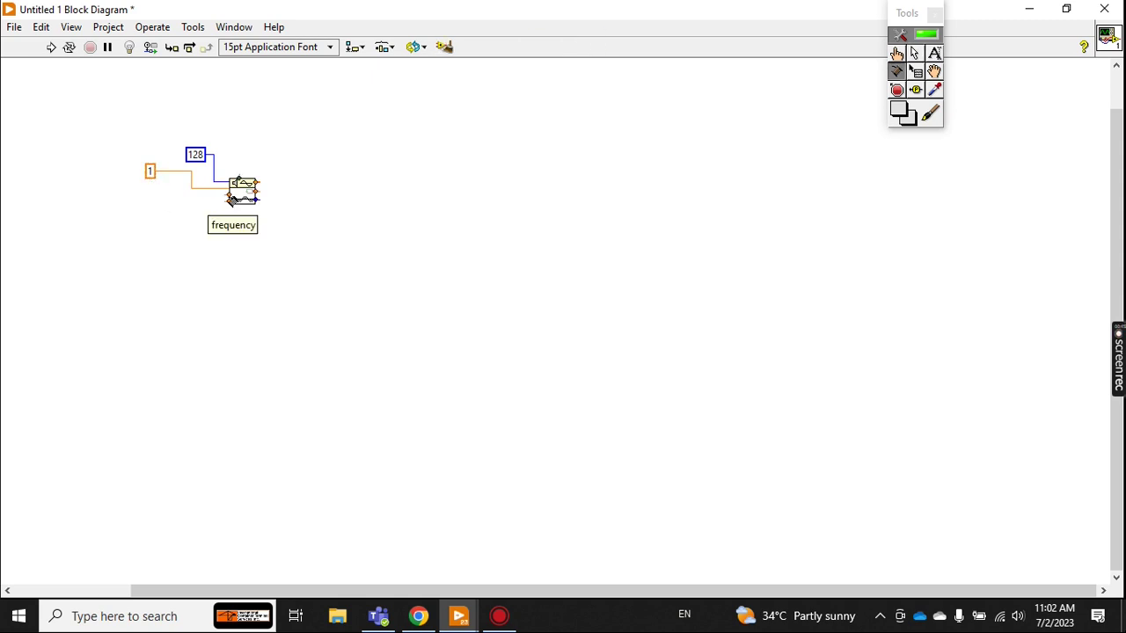
Step: Create constants for the frequency (0.0078125) and phase (0) inputs and arrange them
right_click(230, 199)
mouse_move(261, 340)
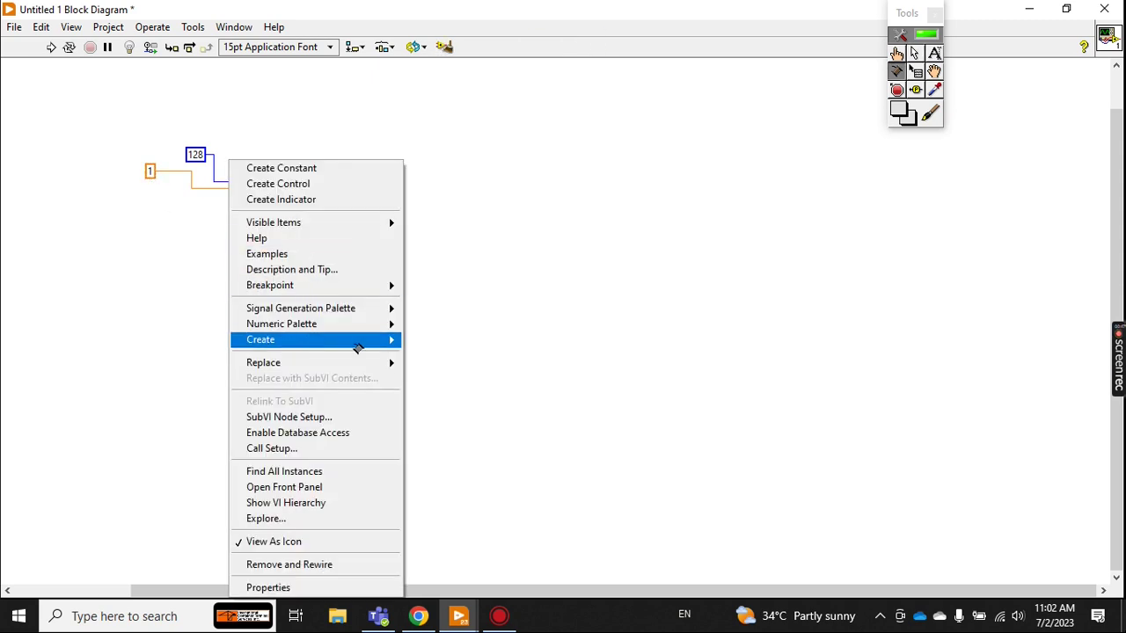
click(444, 340)
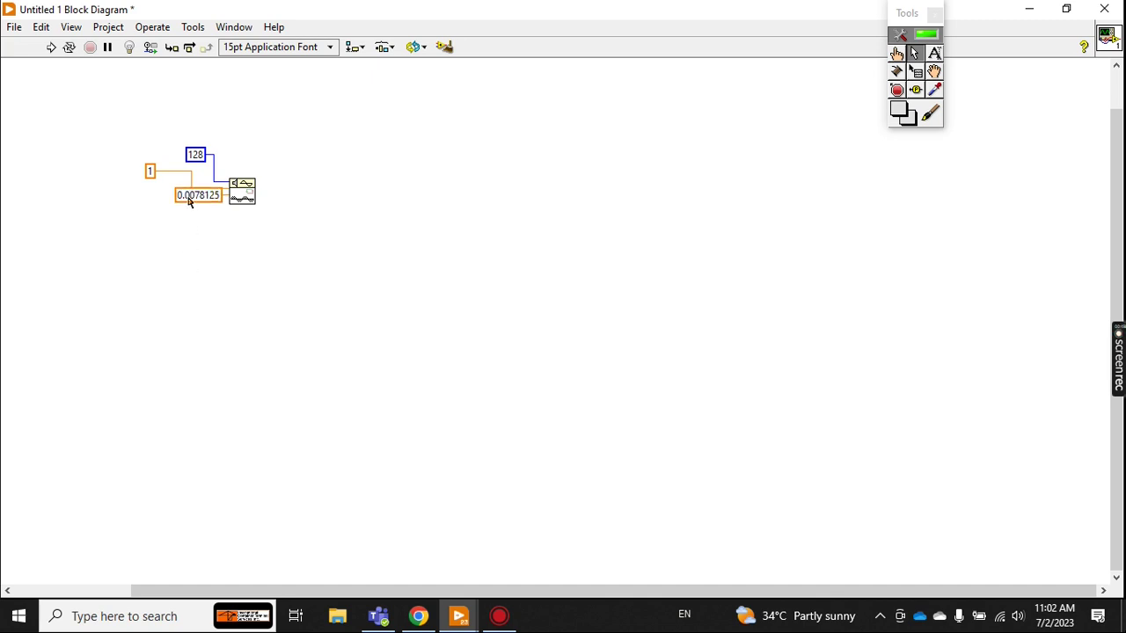
drag(190, 196, 71, 191)
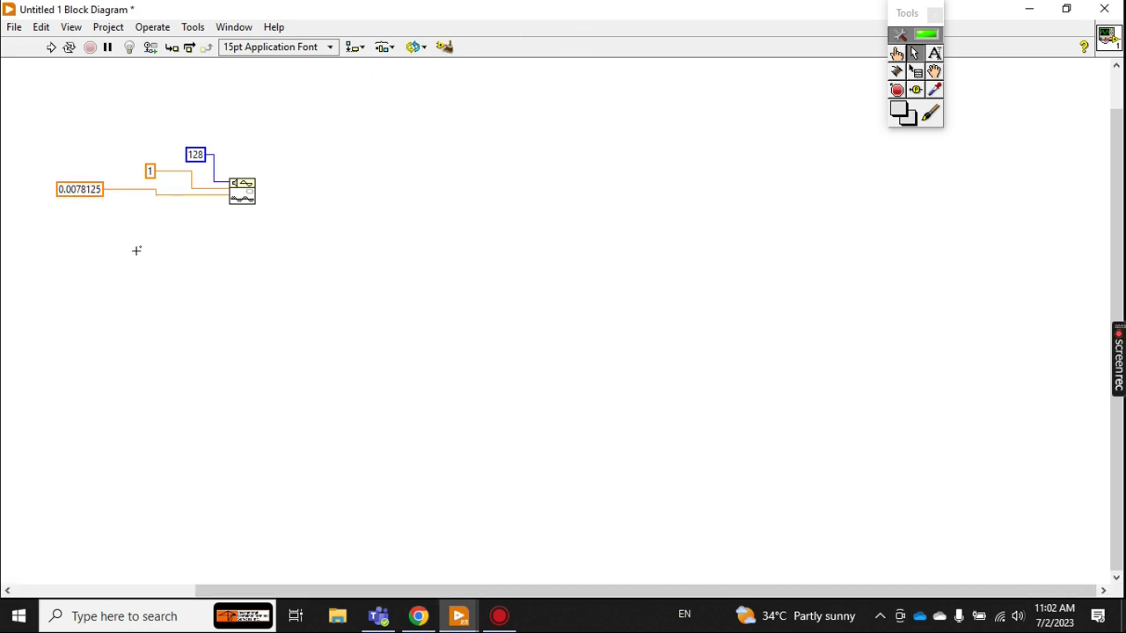
right_click(229, 200)
mouse_move(261, 340)
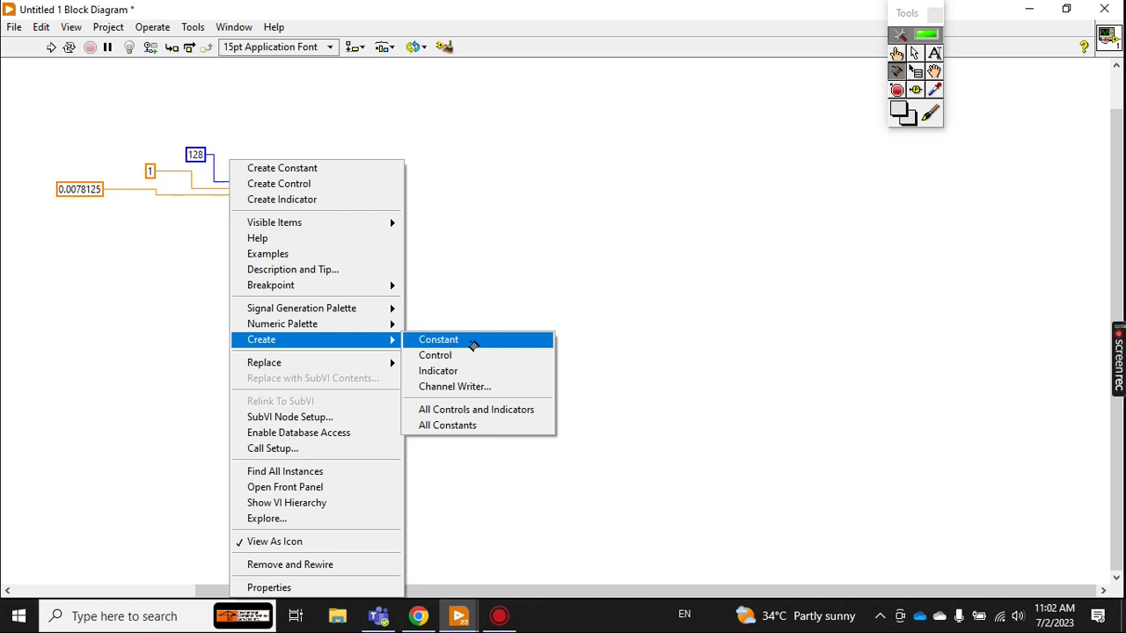
click(473, 346)
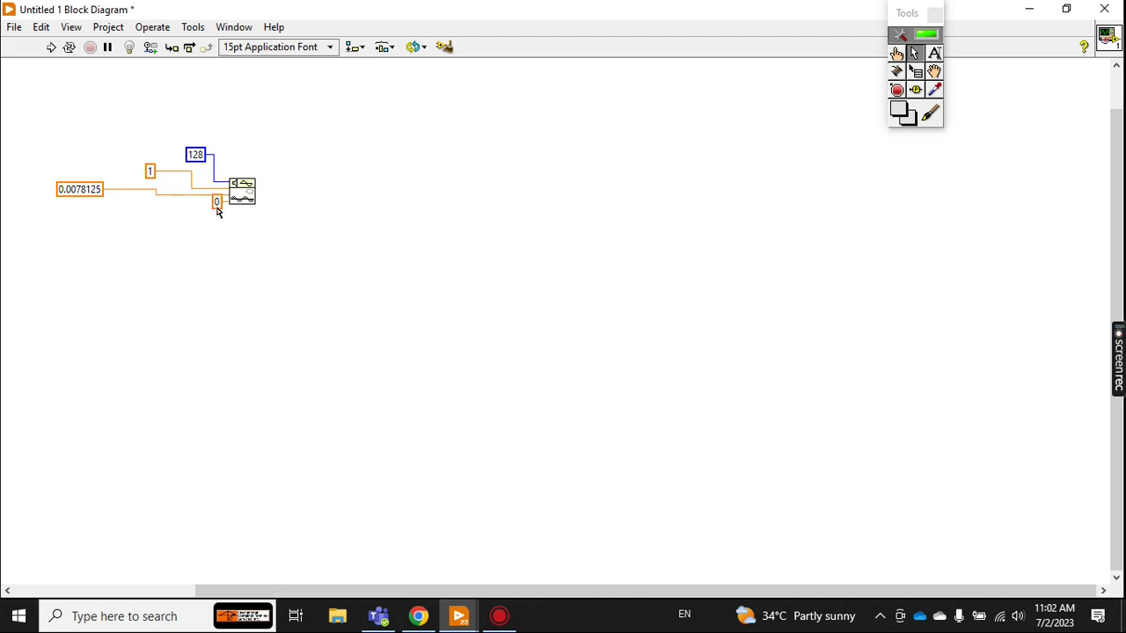
drag(217, 211, 153, 226)
Step: Place a Waveform Graph on the front panel and enlarge it wider and taller
click(460, 620)
click(517, 548)
right_click(372, 263)
mouse_move(594, 222)
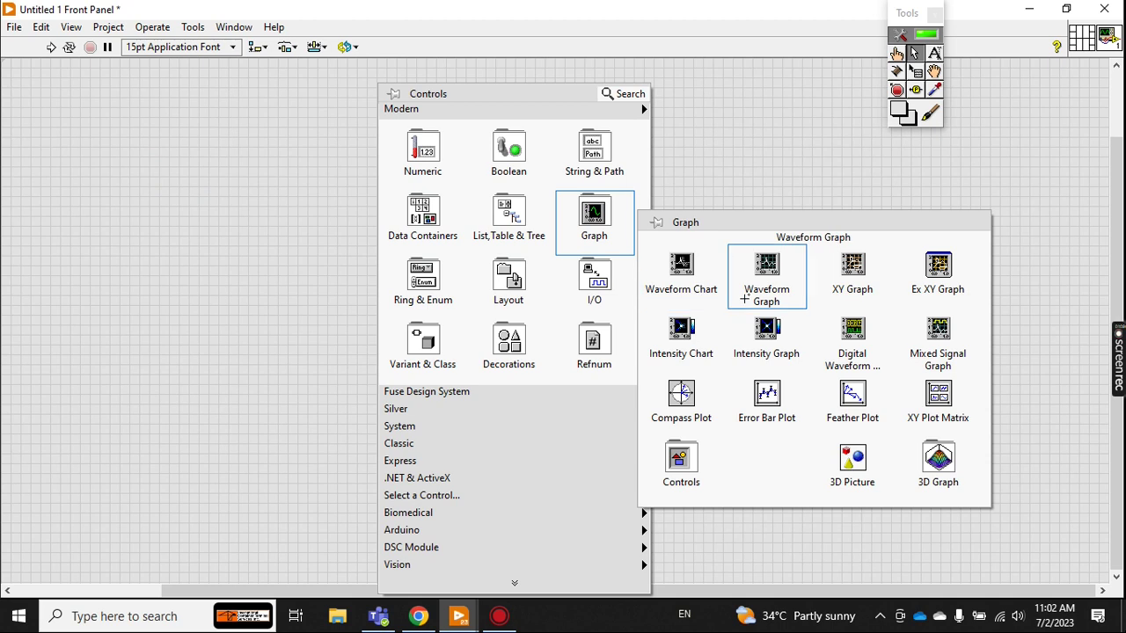
click(764, 290)
click(335, 276)
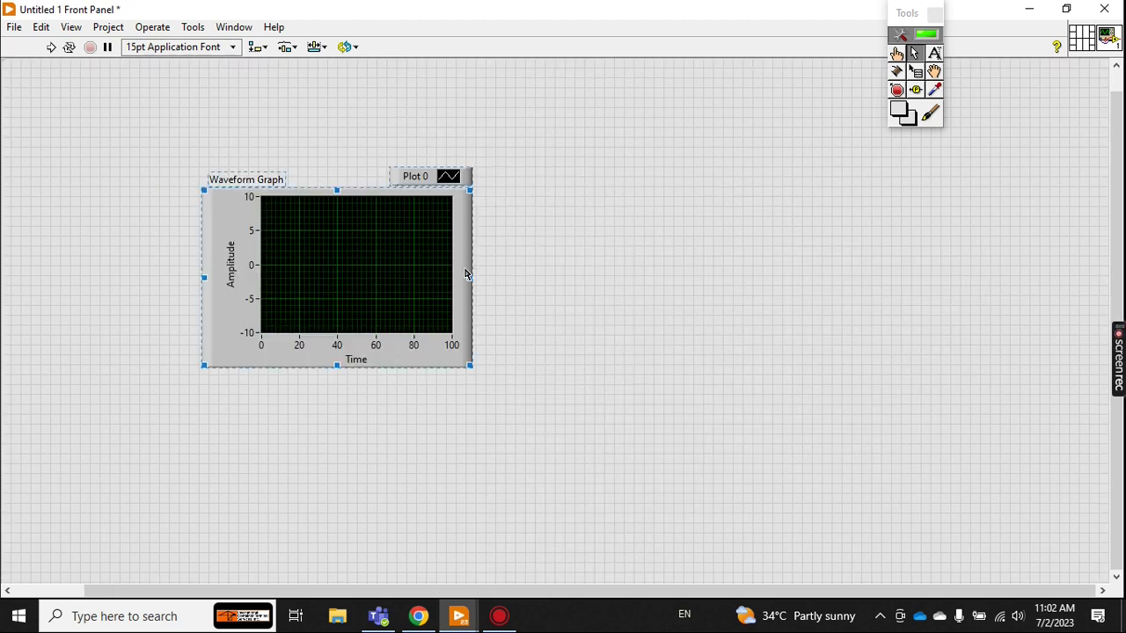
drag(471, 278, 858, 278)
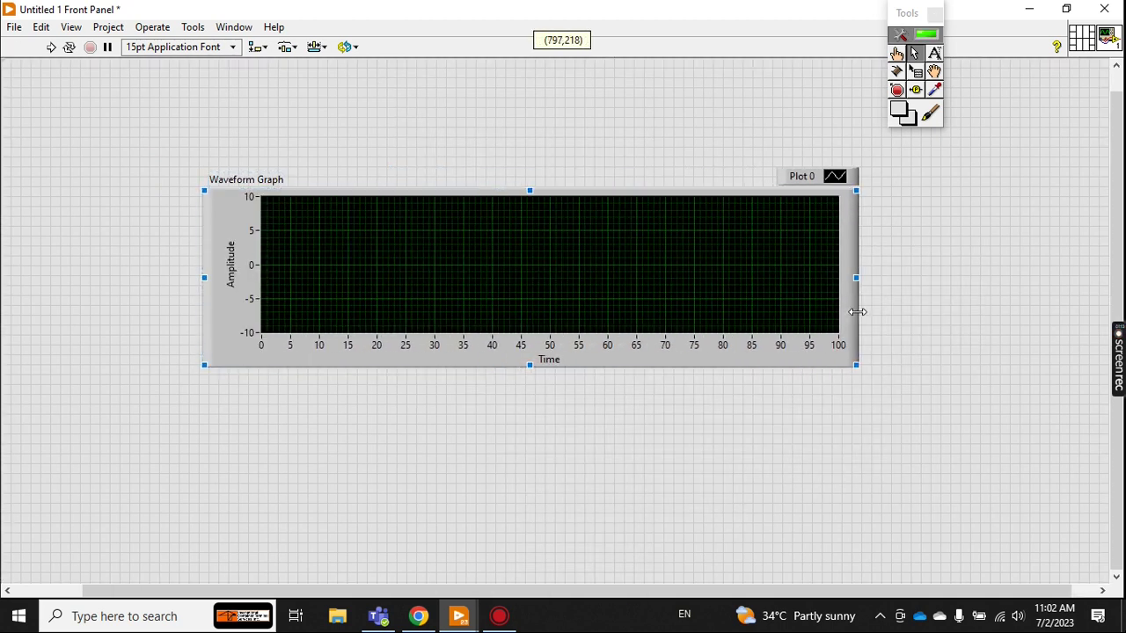
drag(530, 189, 529, 126)
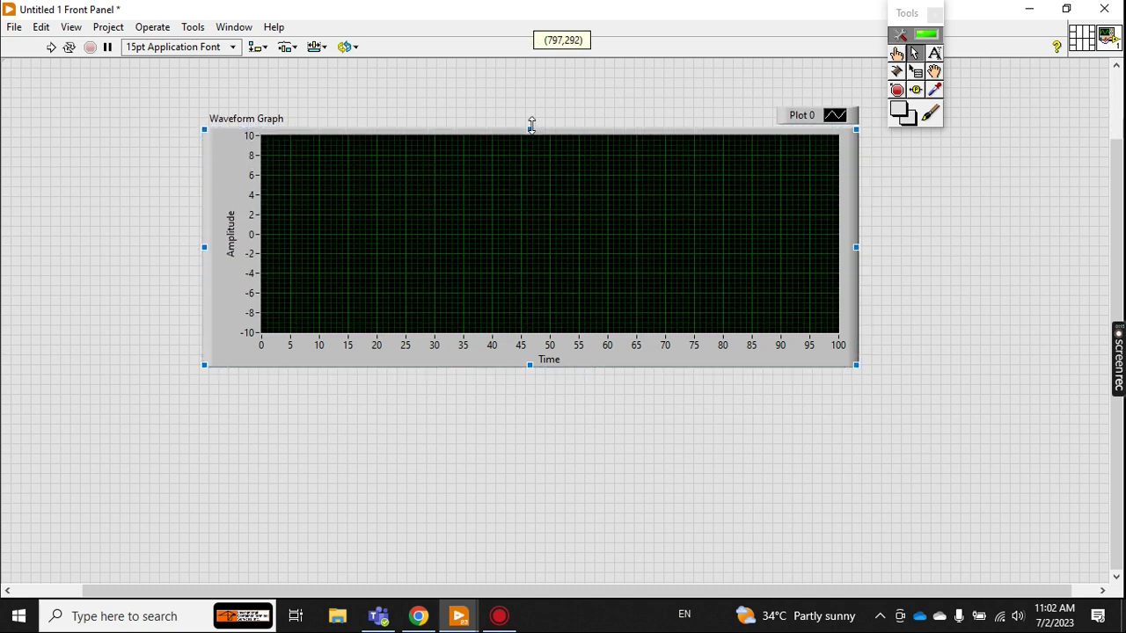
Step: Wire the Sine Wave output to the Waveform Graph terminal on the block diagram
mouse_move(459, 615)
click(386, 558)
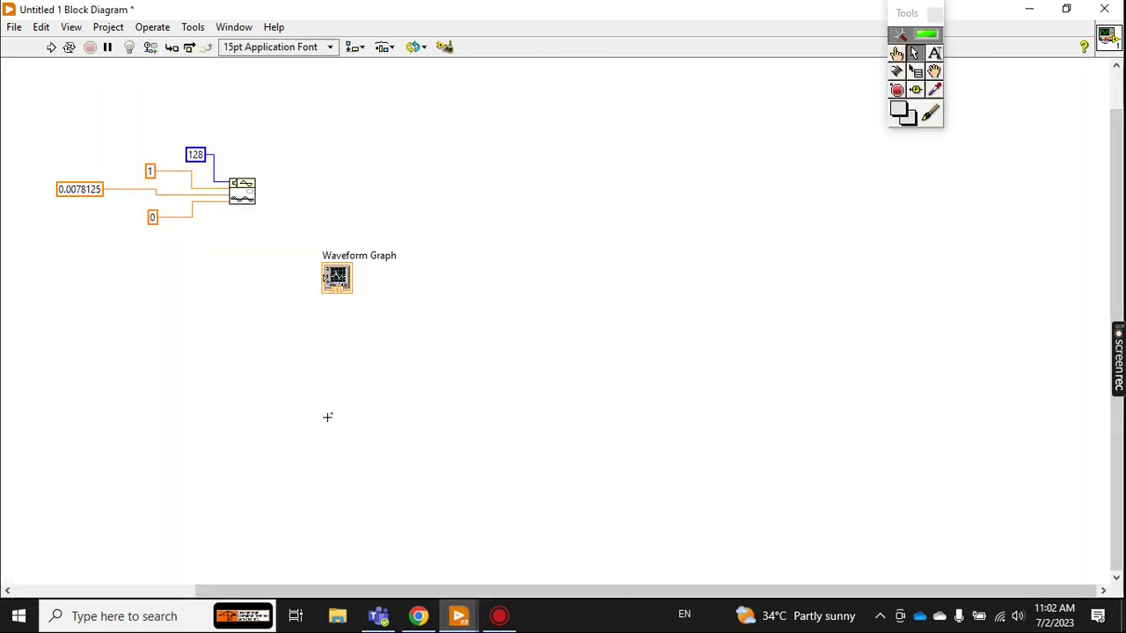
mouse_move(320, 236)
mouse_down()
mouse_move(360, 306)
mouse_move(355, 207)
mouse_up()
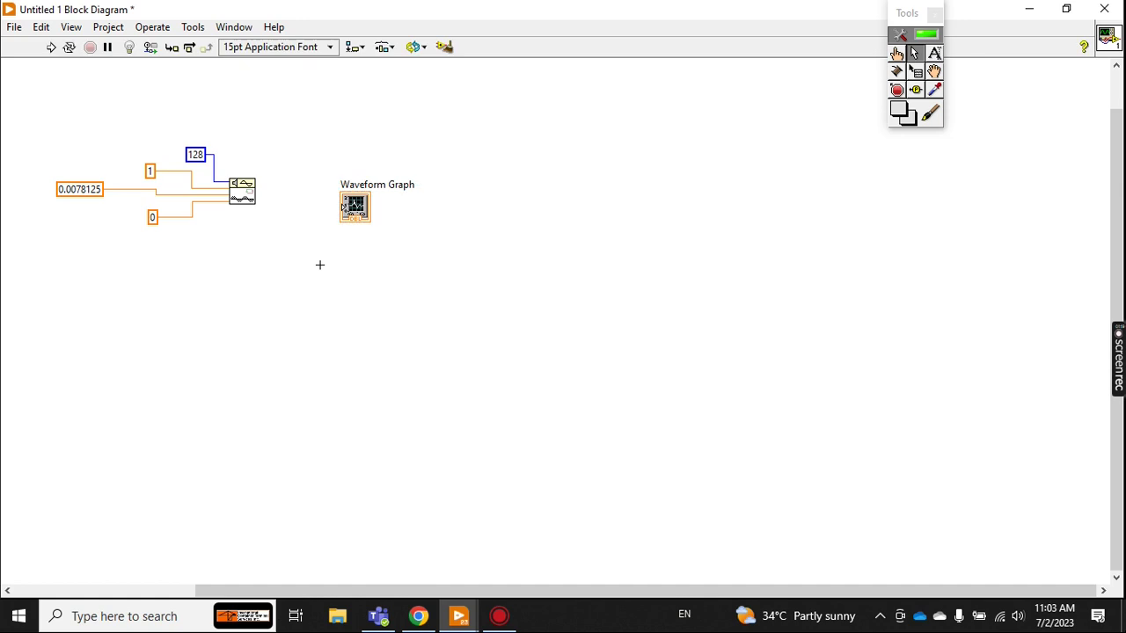
click(253, 183)
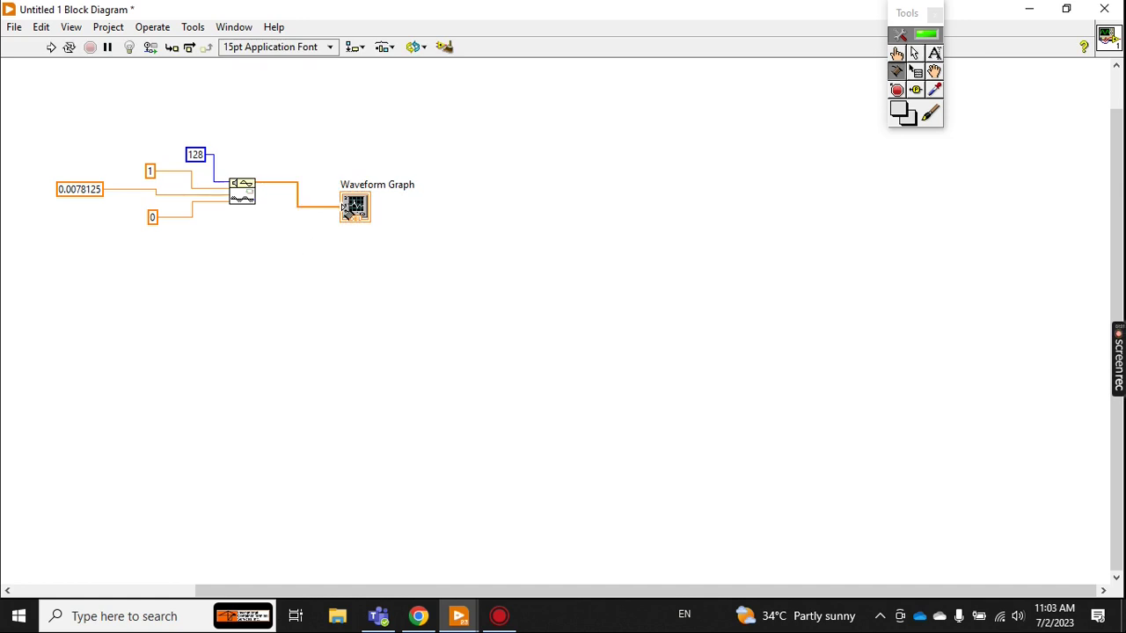
click(345, 209)
Step: Run the VI to plot one sine cycle on the graph, then return to the block diagram
double_click(358, 215)
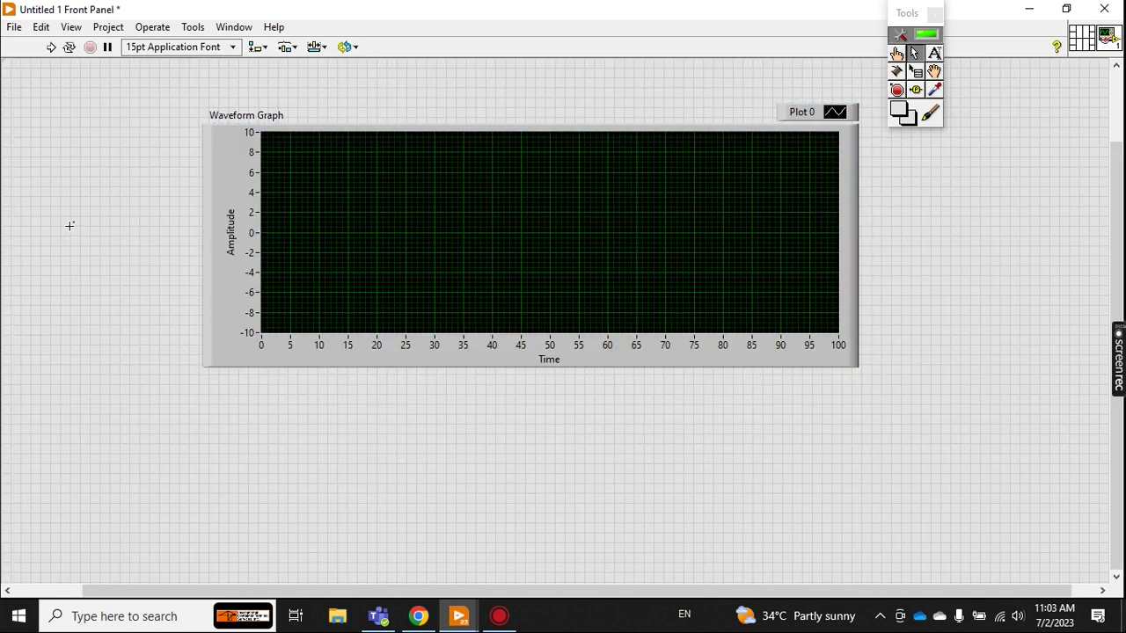
click(50, 46)
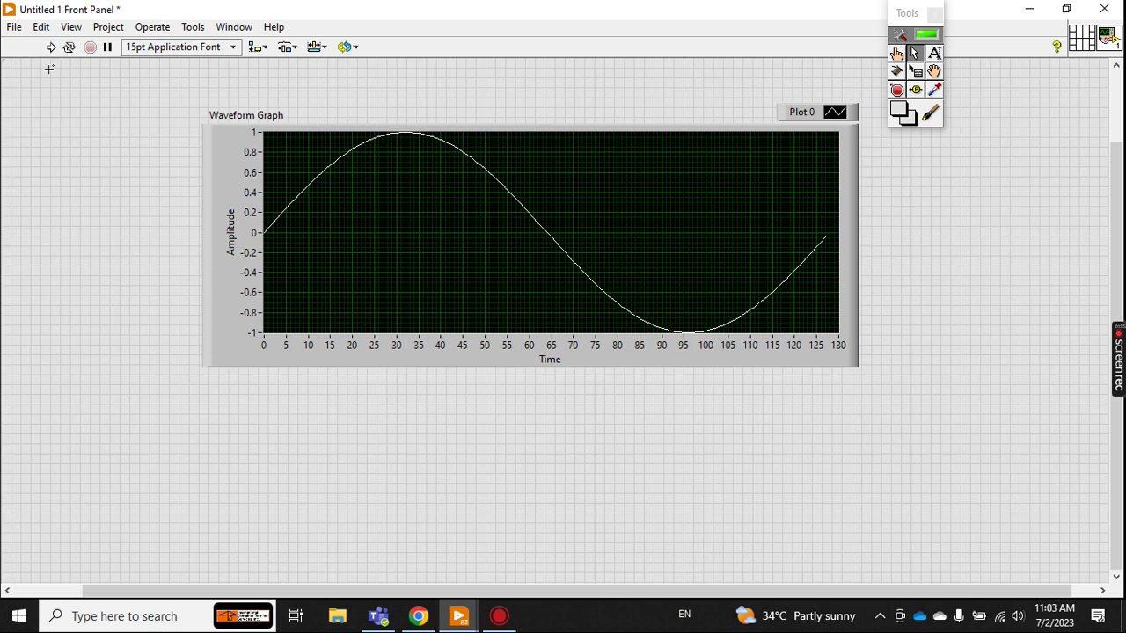
click(306, 208)
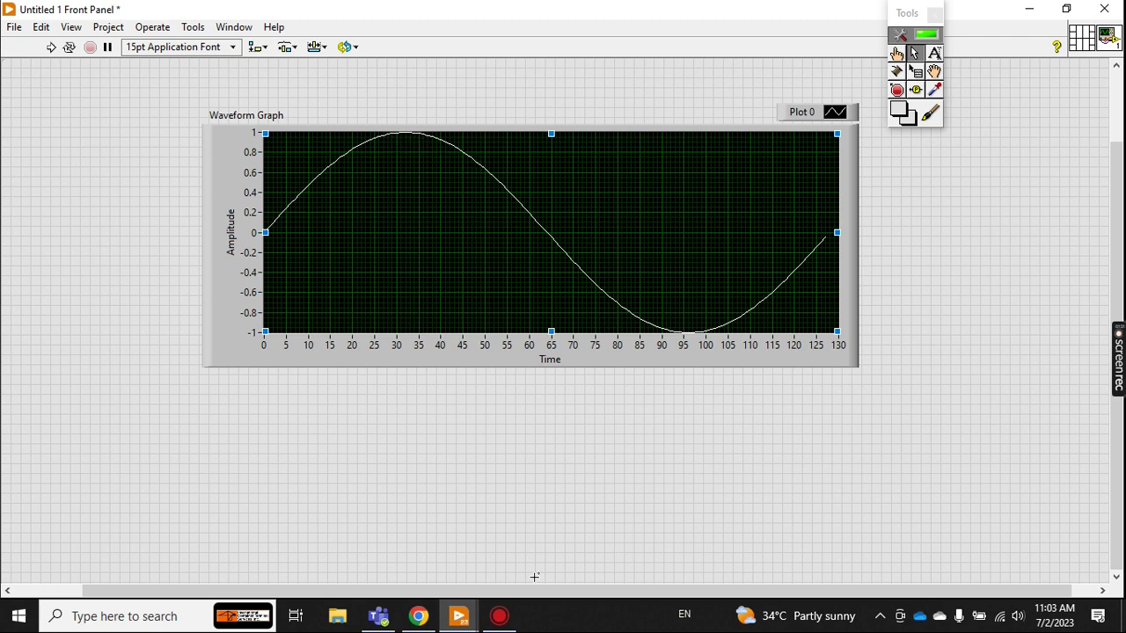
mouse_move(458, 615)
click(391, 556)
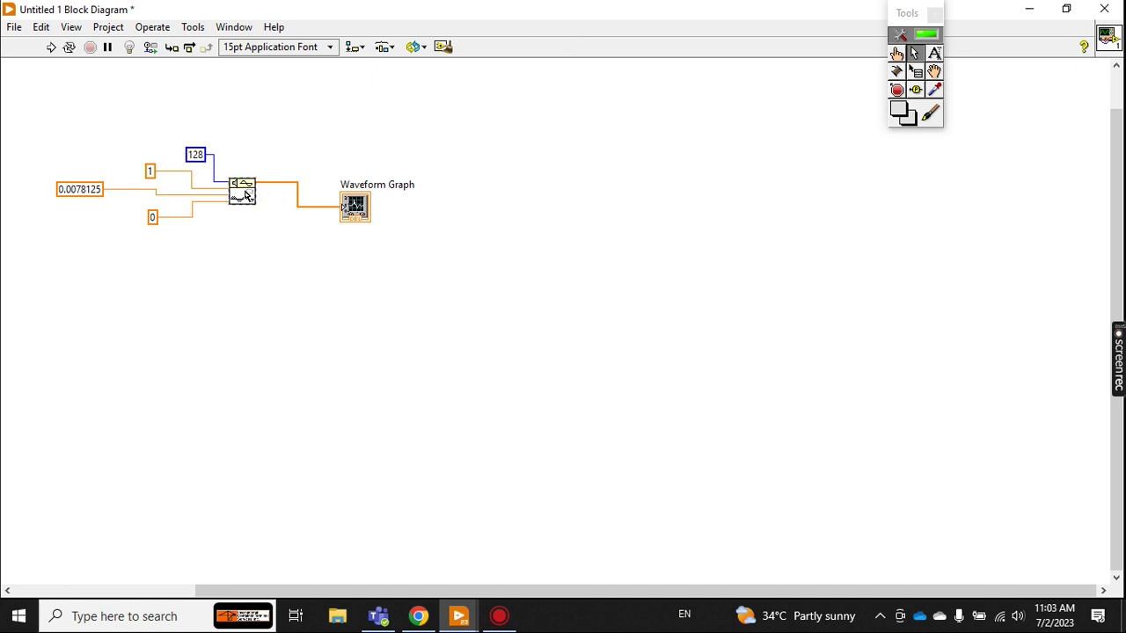
Step: Duplicate the Sine Wave node and wire it to the shared samples, amplitude and frequency constants
drag(246, 190, 251, 274)
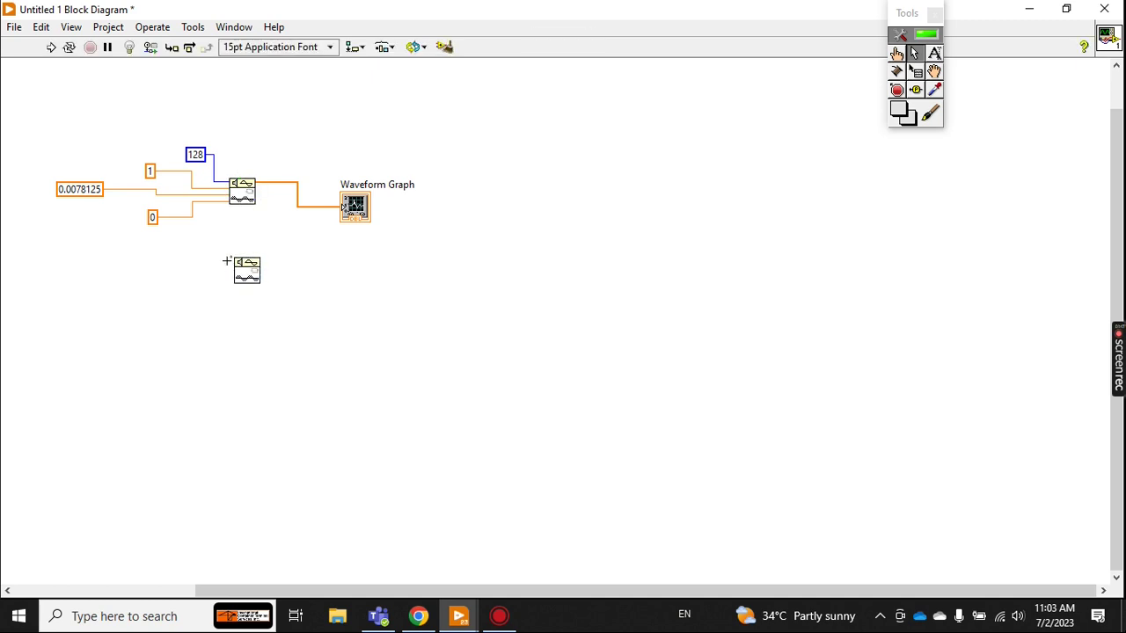
click(235, 262)
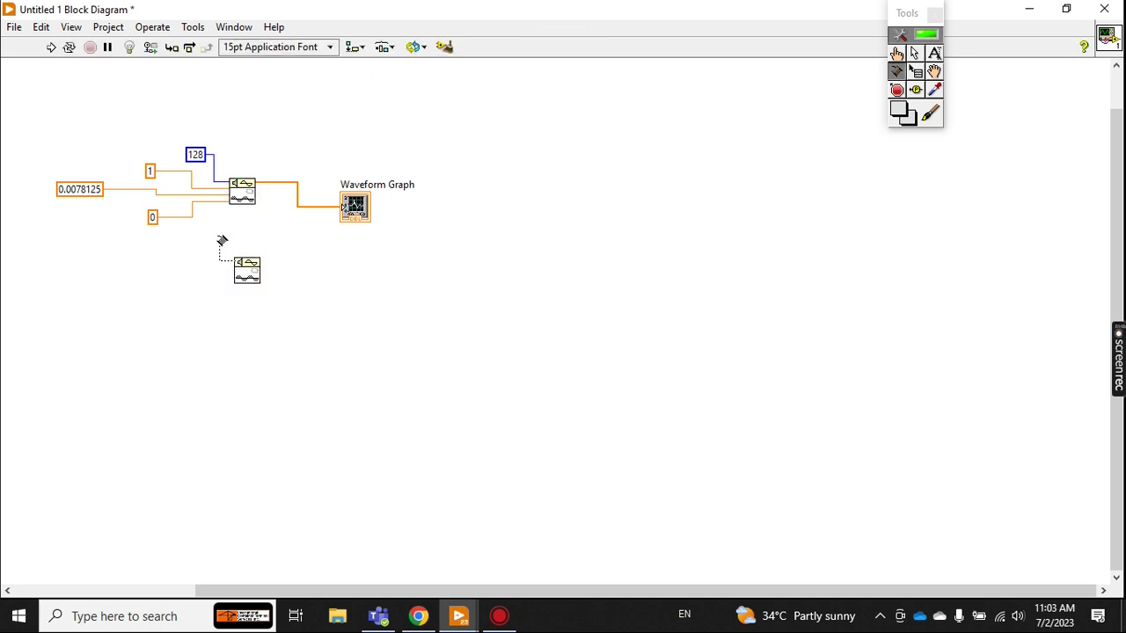
click(219, 185)
click(235, 266)
click(203, 190)
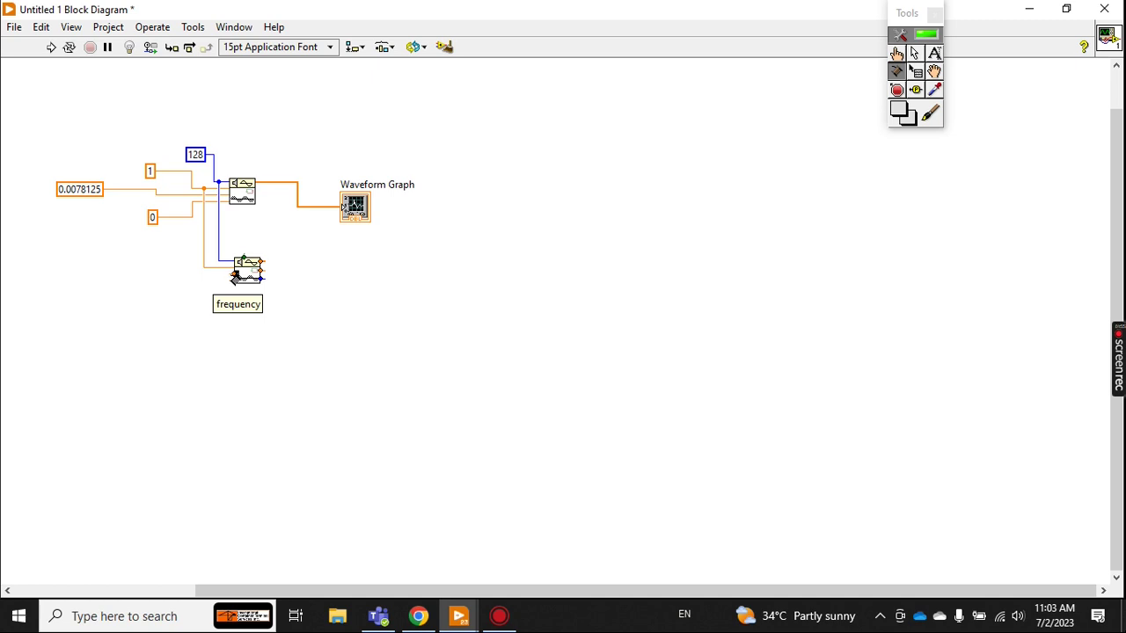
click(235, 275)
click(180, 194)
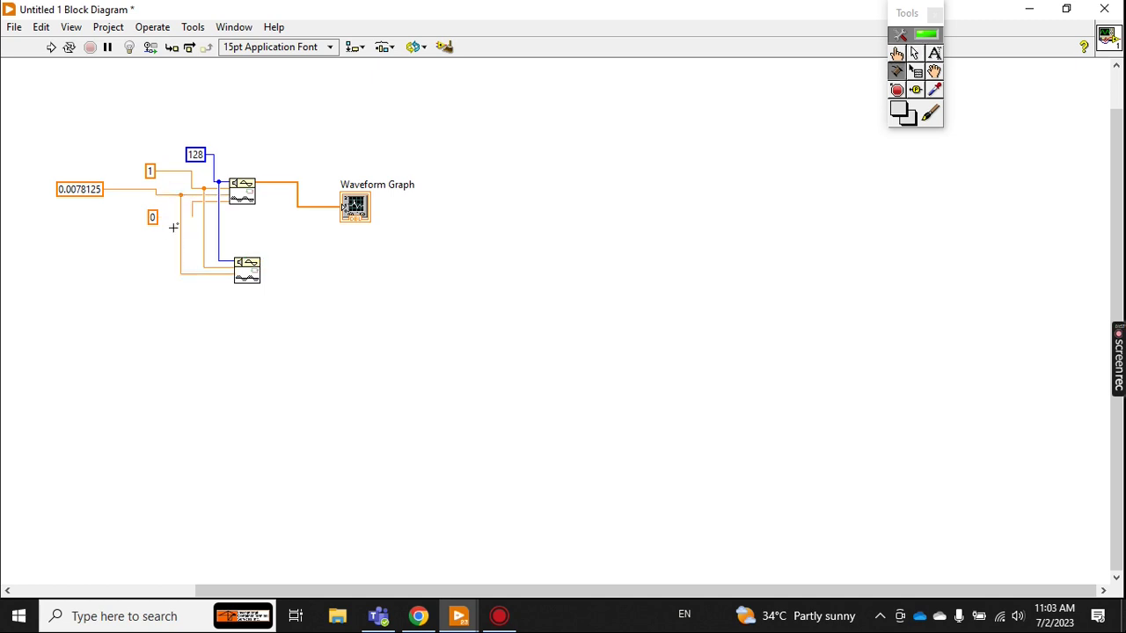
Step: Give the second Sine Wave node a phase constant of 120
right_click(231, 280)
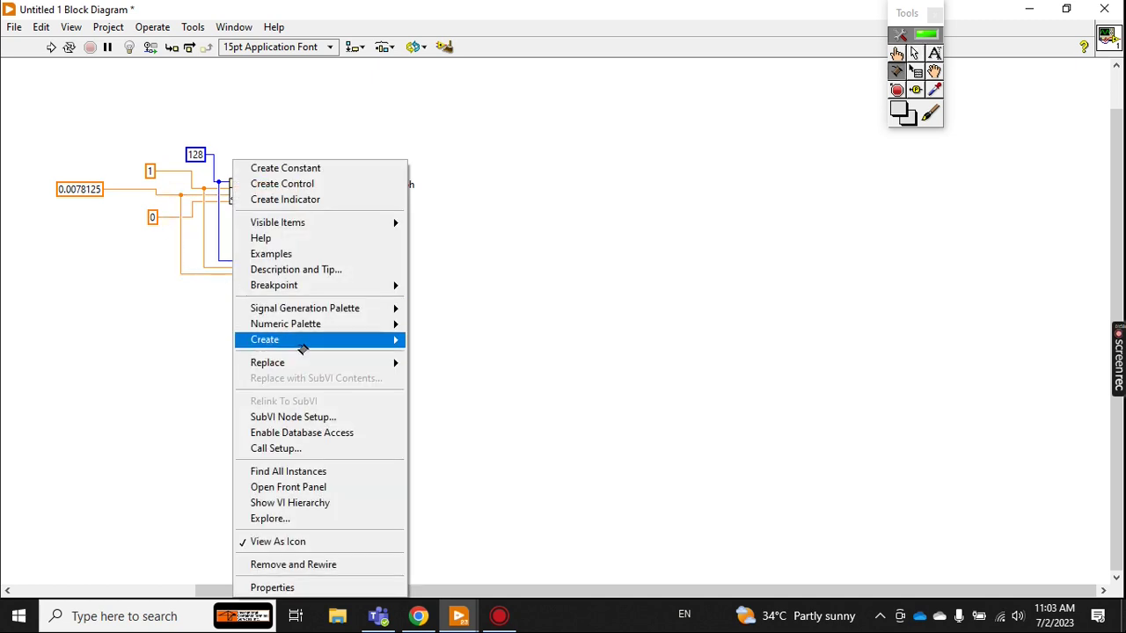
mouse_move(264, 340)
click(430, 341)
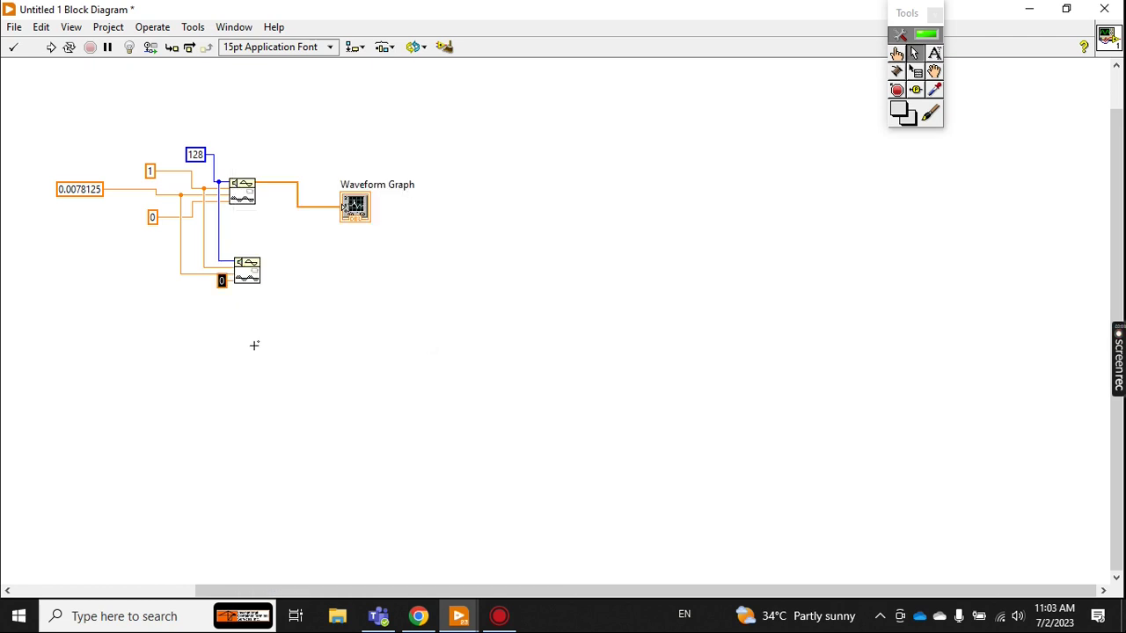
click(254, 346)
drag(224, 284, 135, 299)
text(20)
key(Return)
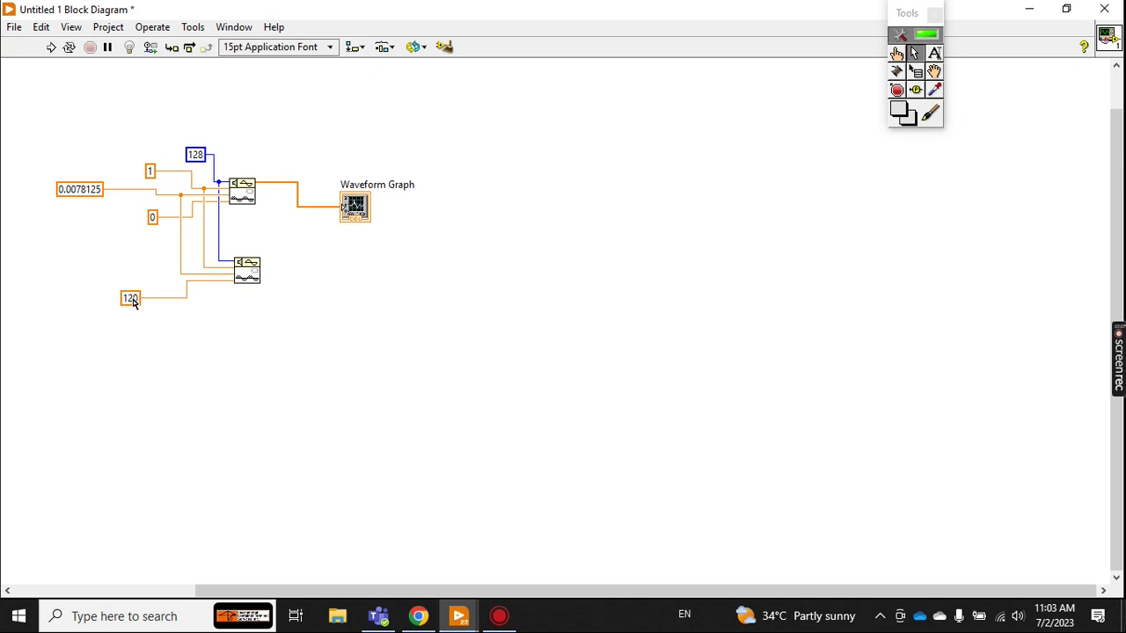
Step: Delete the wire segment feeding the Waveform Graph
click(298, 204)
key(Delete)
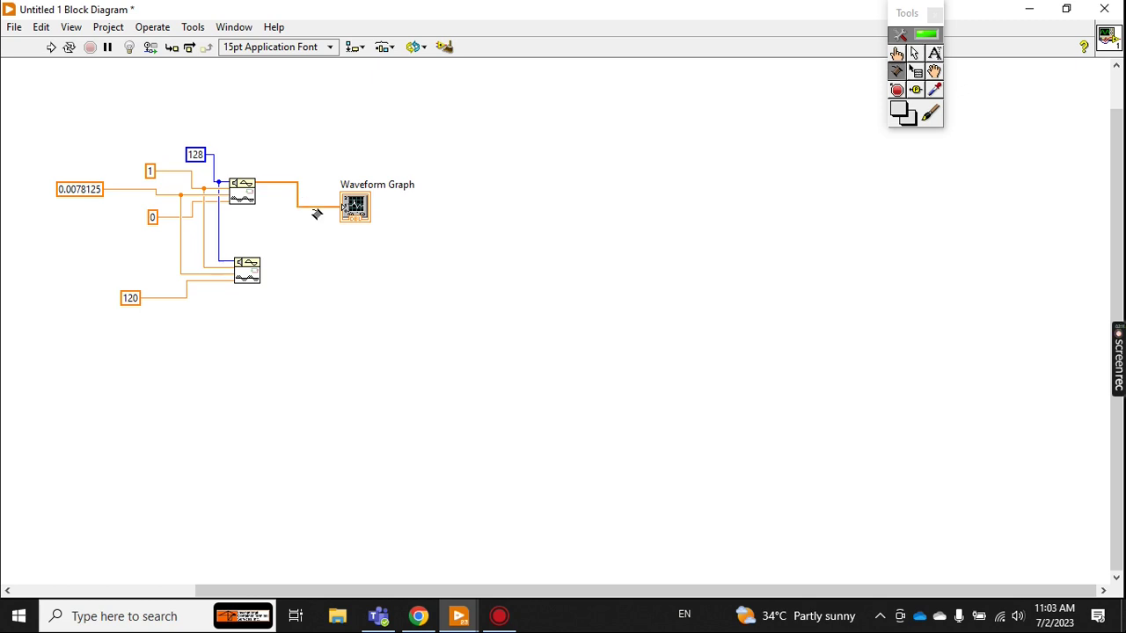
click(314, 209)
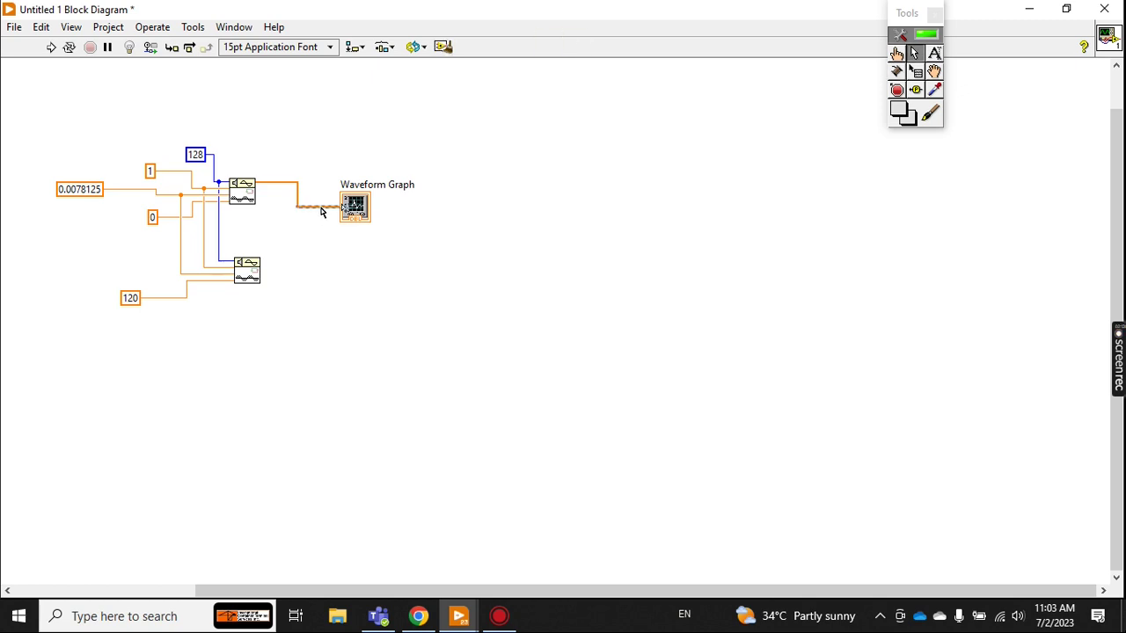
Step: Place a Build Array node and remove the old graph wire and broken wires
right_click(321, 211)
click(372, 284)
right_click(372, 284)
mouse_move(500, 75)
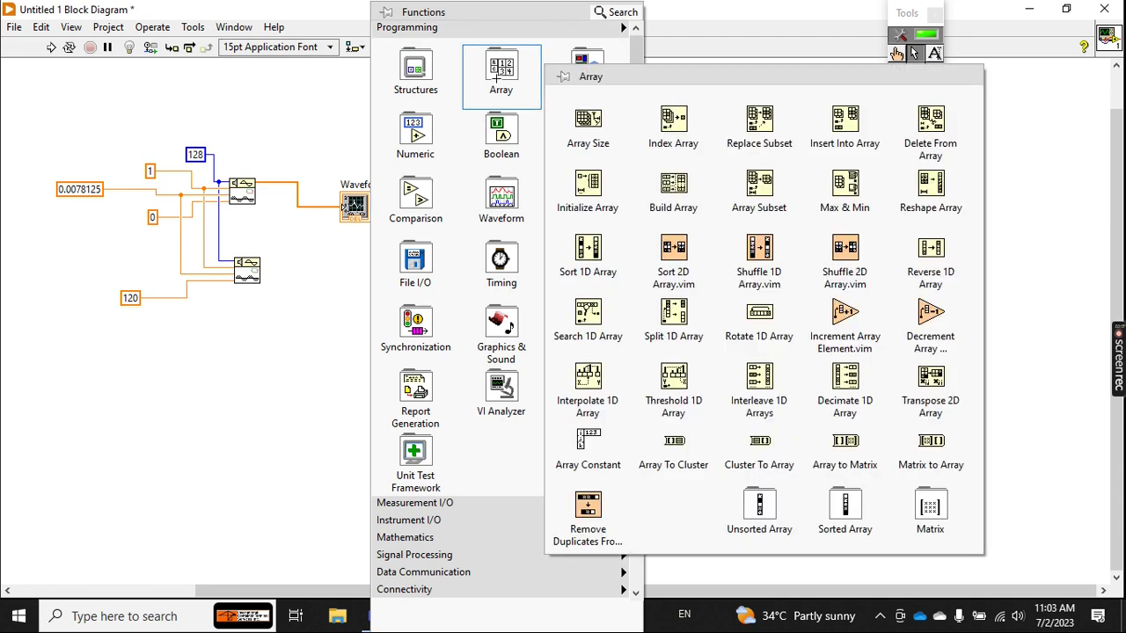
click(673, 186)
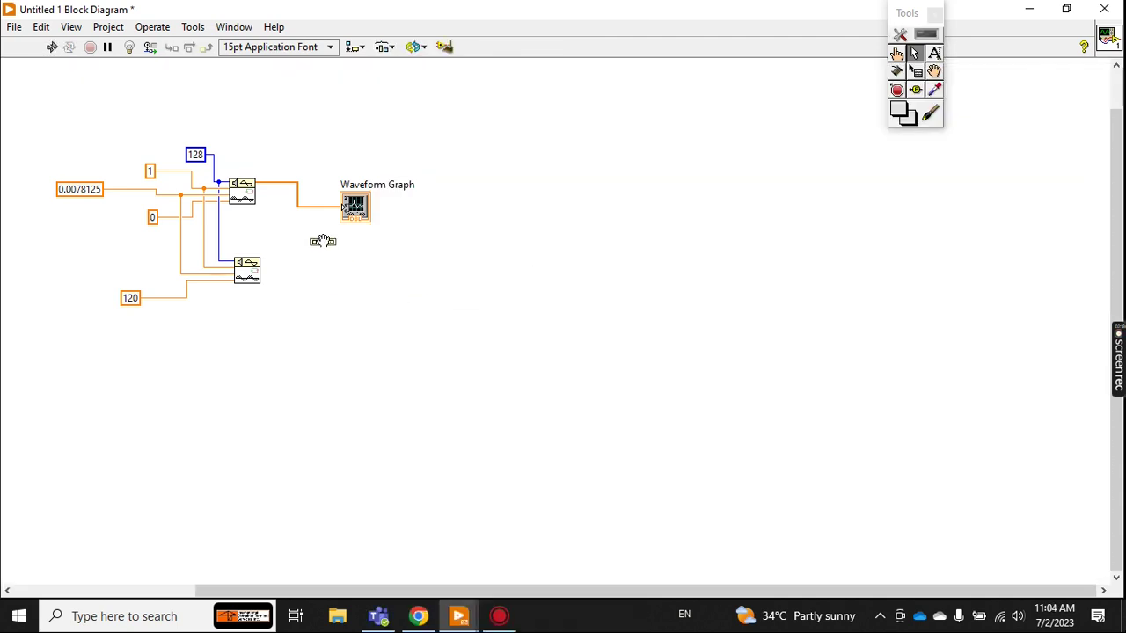
click(322, 244)
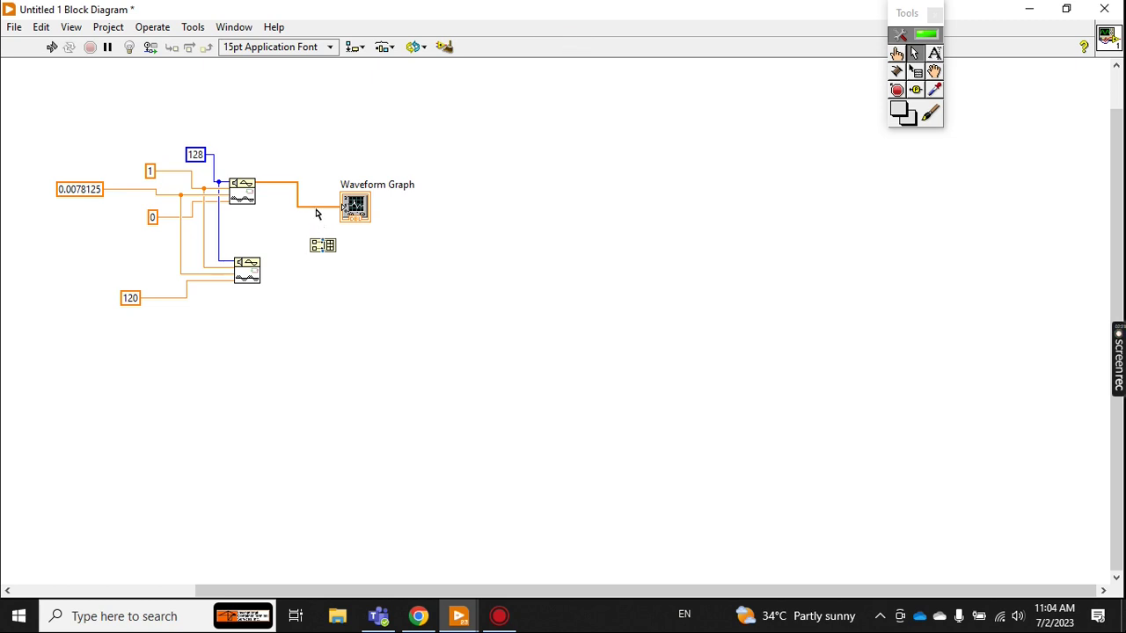
click(317, 208)
key(Delete)
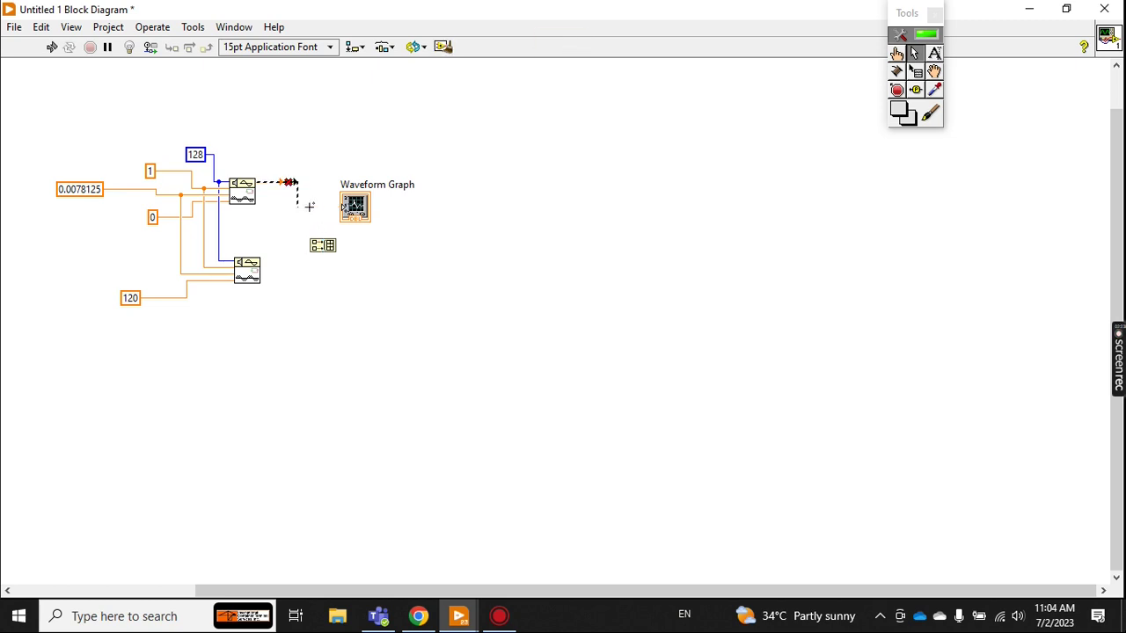
key(ctrl+b)
Step: Wire both sine outputs into Build Array and its output to the Waveform Graph
click(254, 182)
click(311, 241)
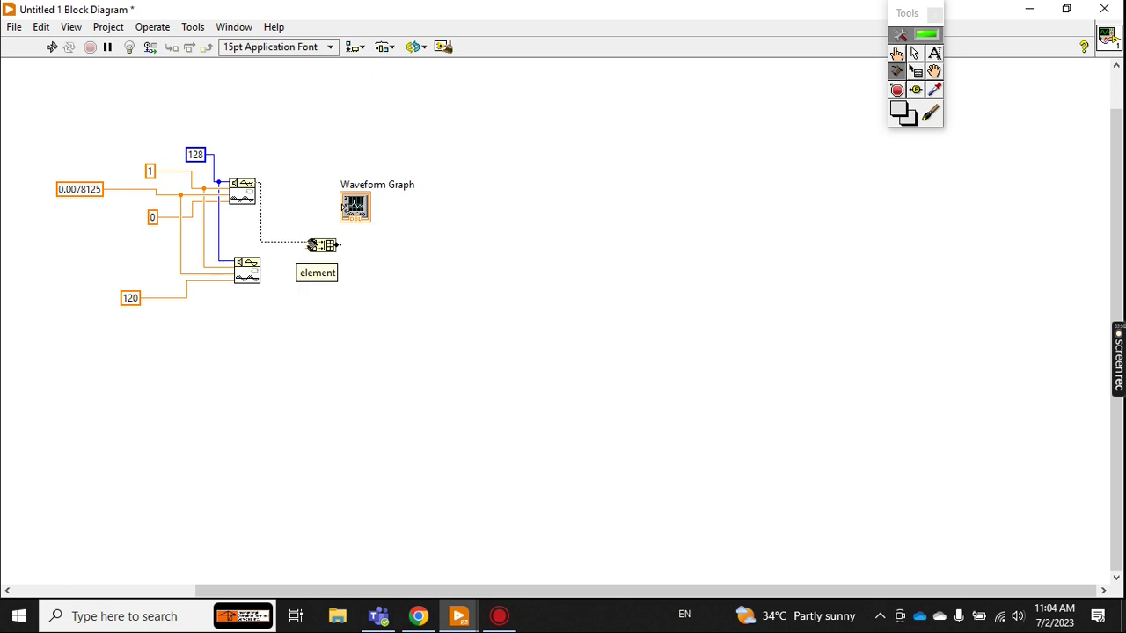
click(259, 263)
click(313, 248)
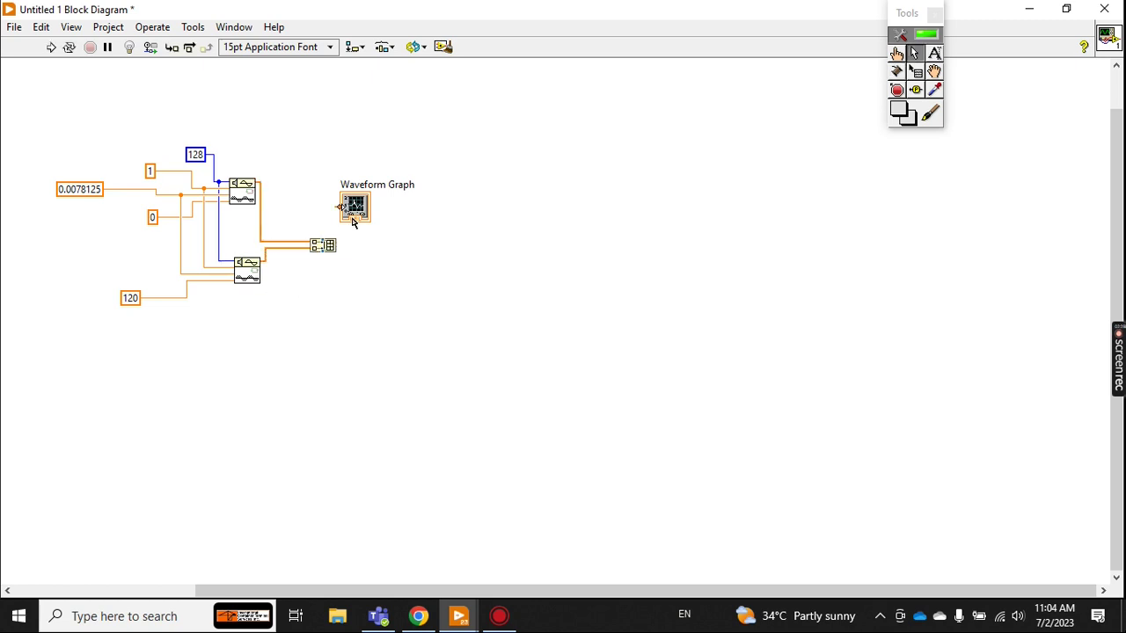
drag(352, 214, 407, 258)
click(336, 246)
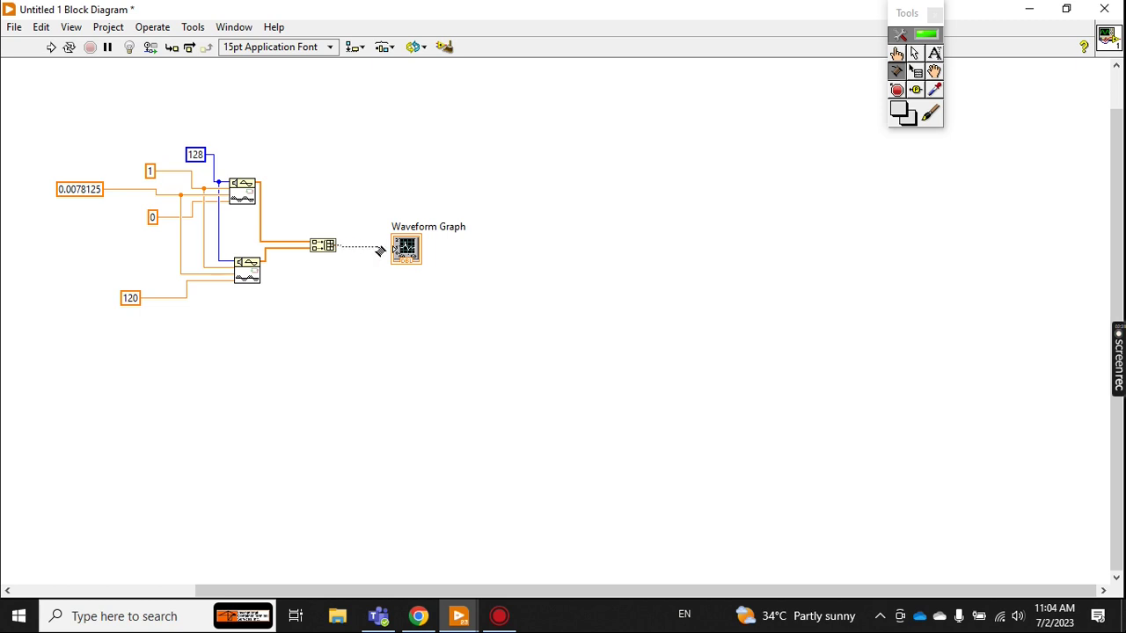
click(394, 249)
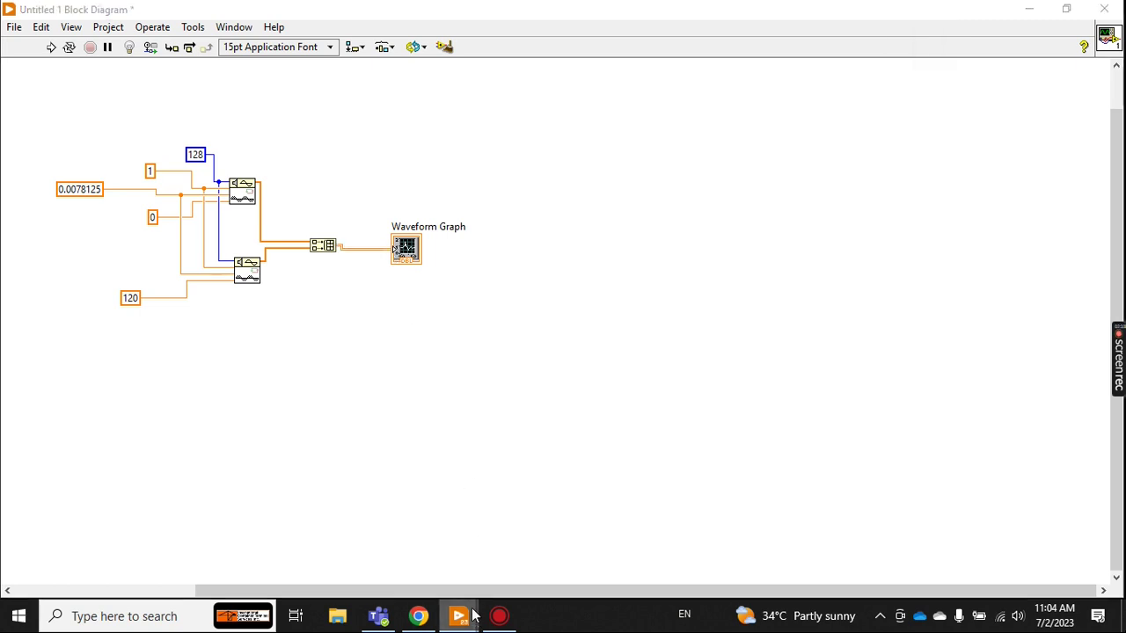
Step: Run the VI to plot both shifted sine waves and expand the legend to Plot 0 and Plot 1
mouse_move(458, 615)
click(489, 557)
click(51, 46)
drag(78, 156, 970, 216)
click(961, 216)
click(331, 265)
click(264, 237)
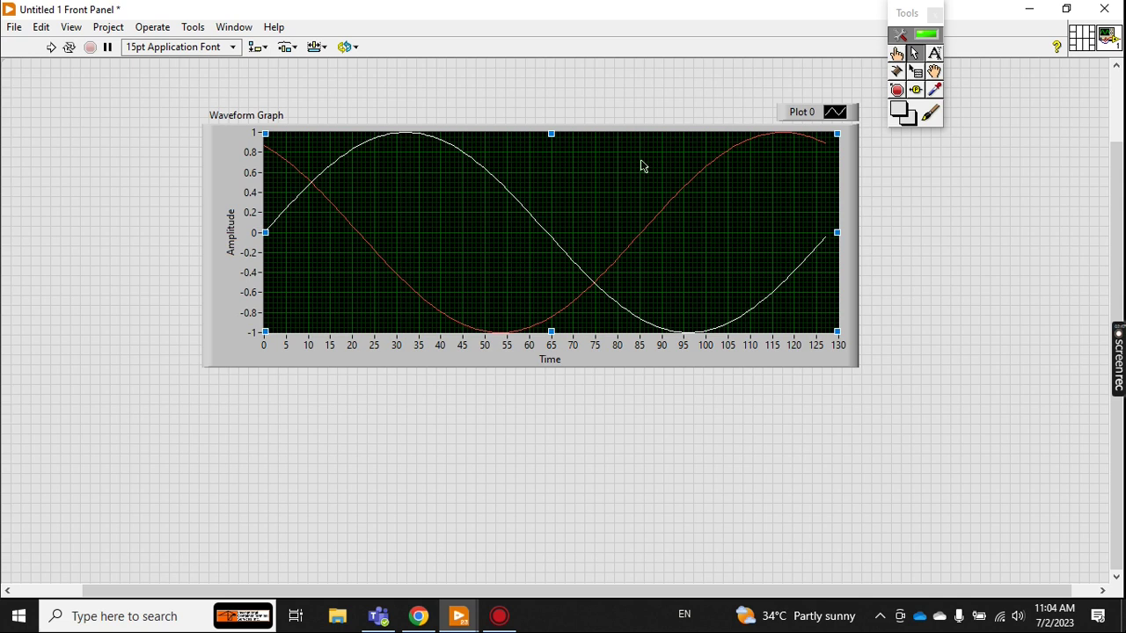
scroll(941, 267, up, 1)
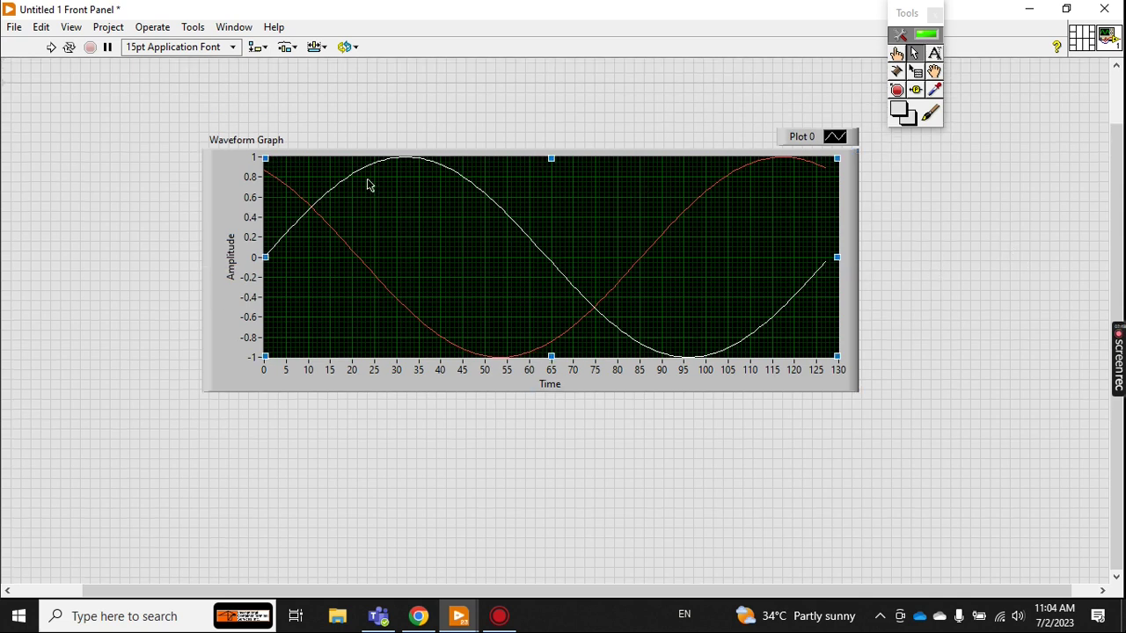
click(840, 129)
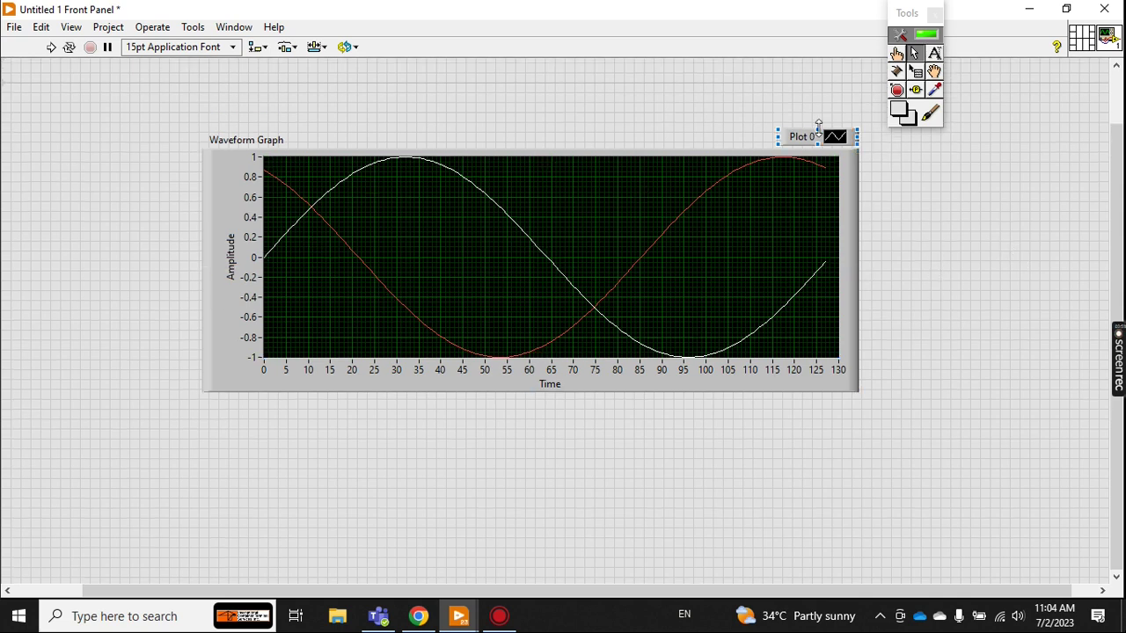
drag(818, 128, 818, 109)
Step: Duplicate a third Sine Wave node and wire its samples, frequency and amplitude inputs
click(528, 315)
mouse_move(459, 616)
click(402, 548)
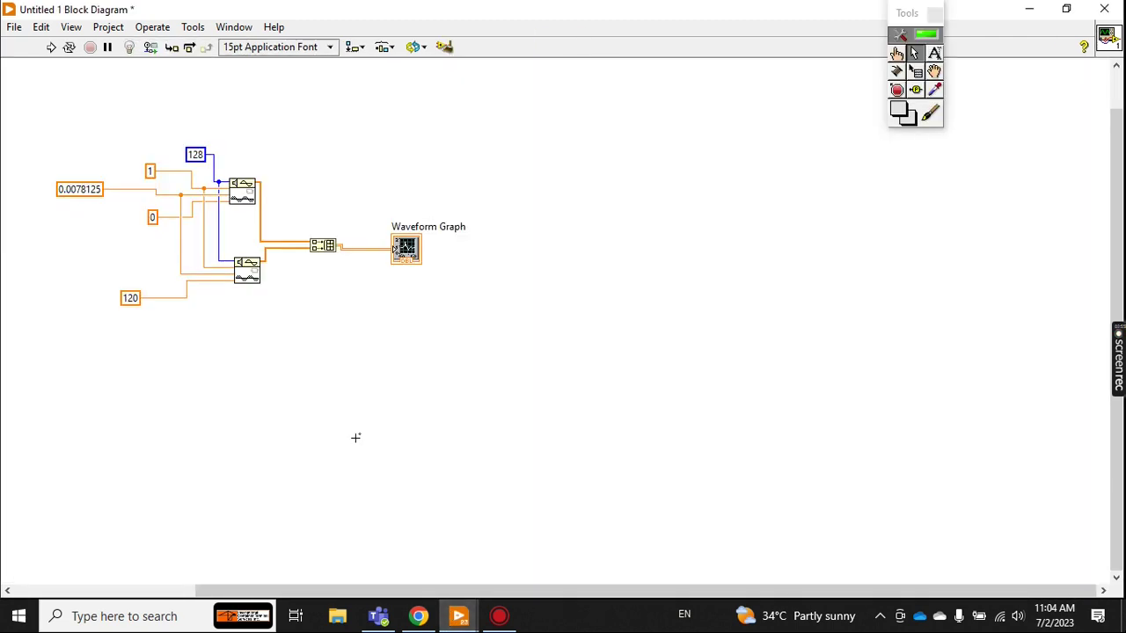
drag(247, 277, 246, 337)
click(234, 317)
click(225, 263)
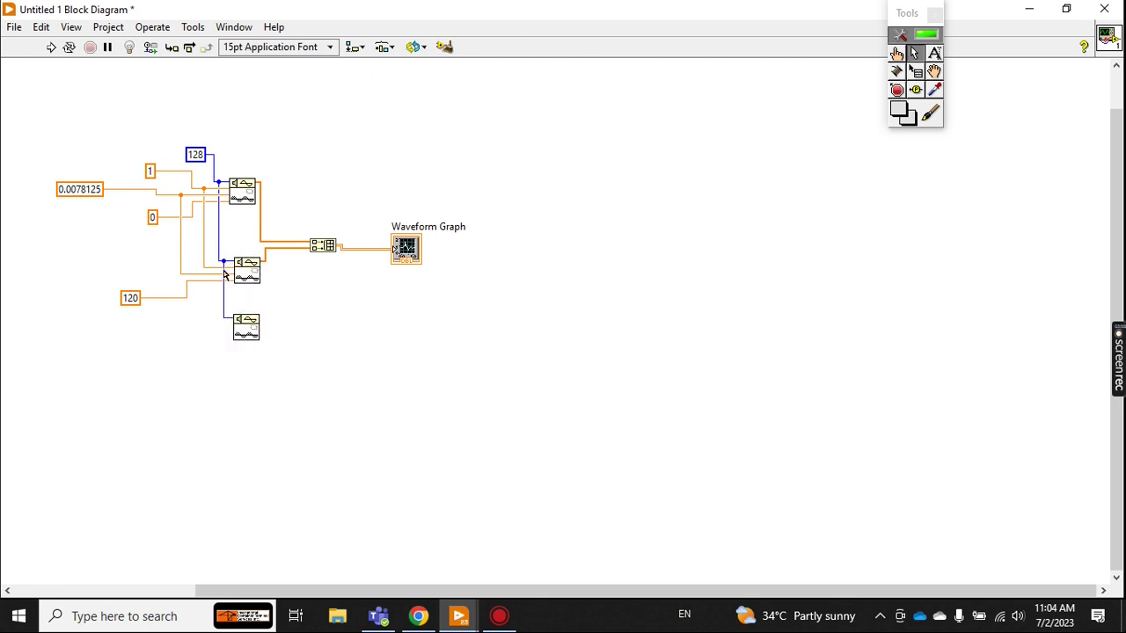
click(234, 324)
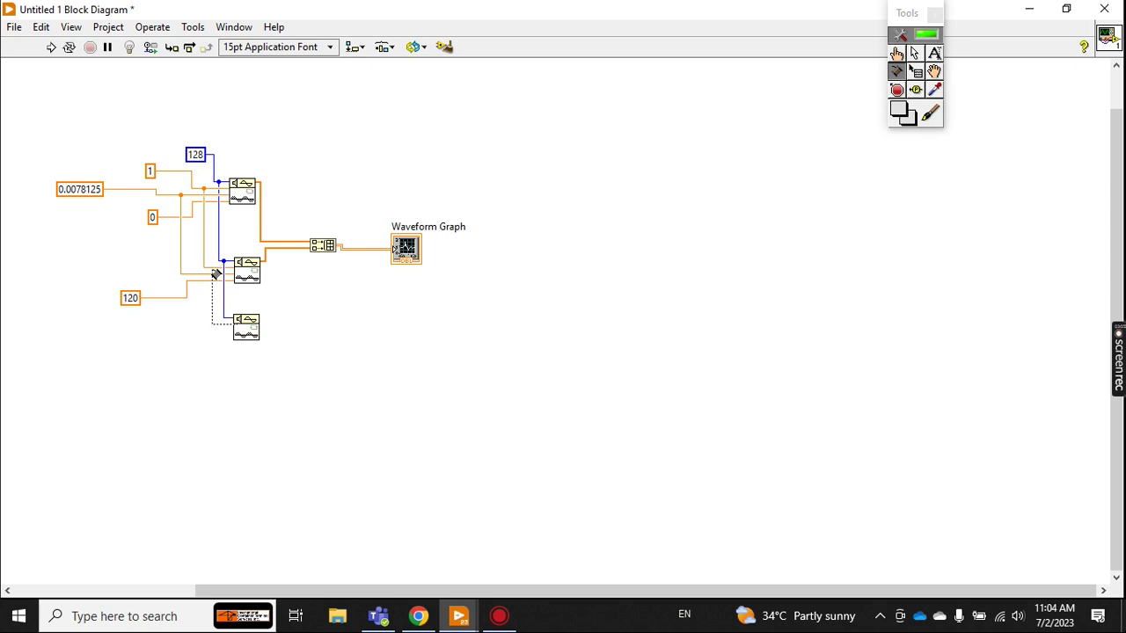
click(214, 269)
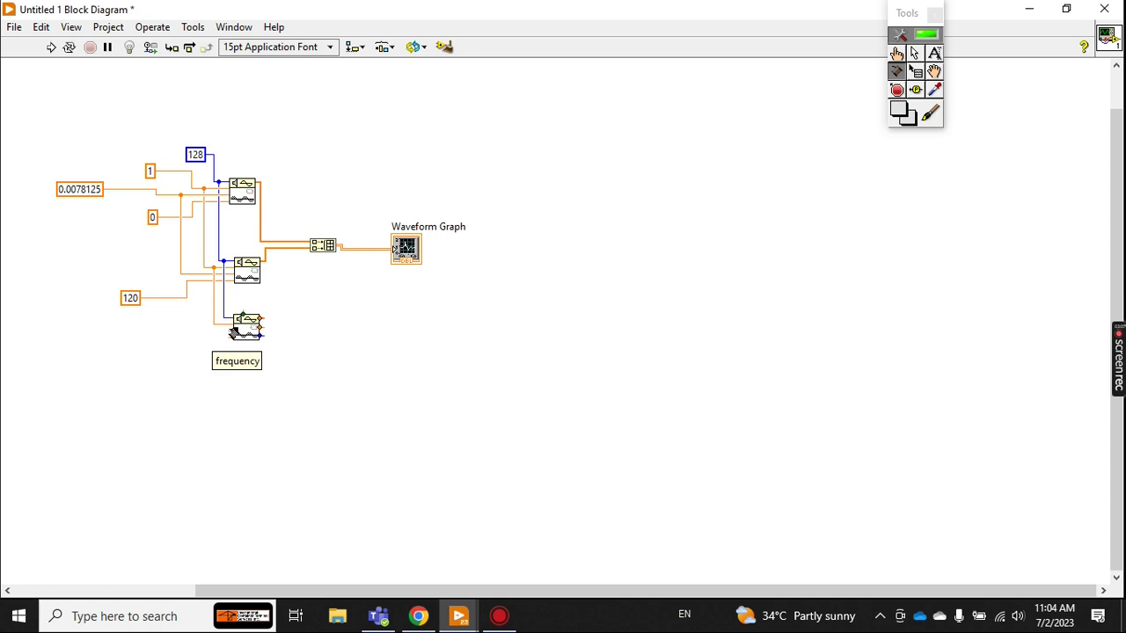
click(233, 333)
click(182, 277)
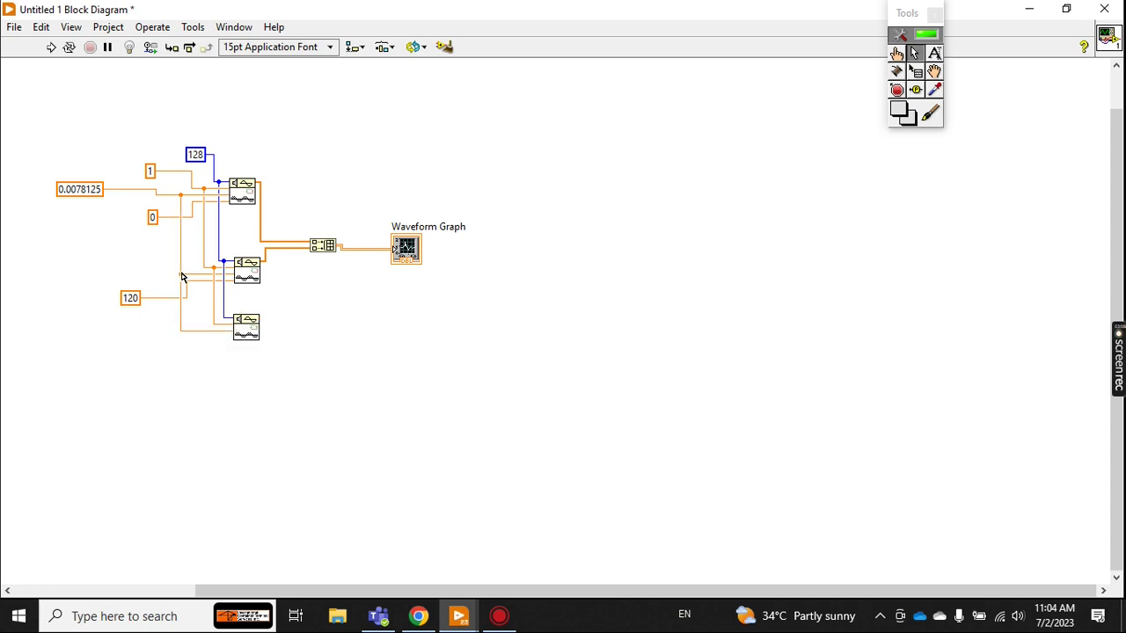
Step: Give the third Sine Wave node a phase constant of 270
right_click(234, 334)
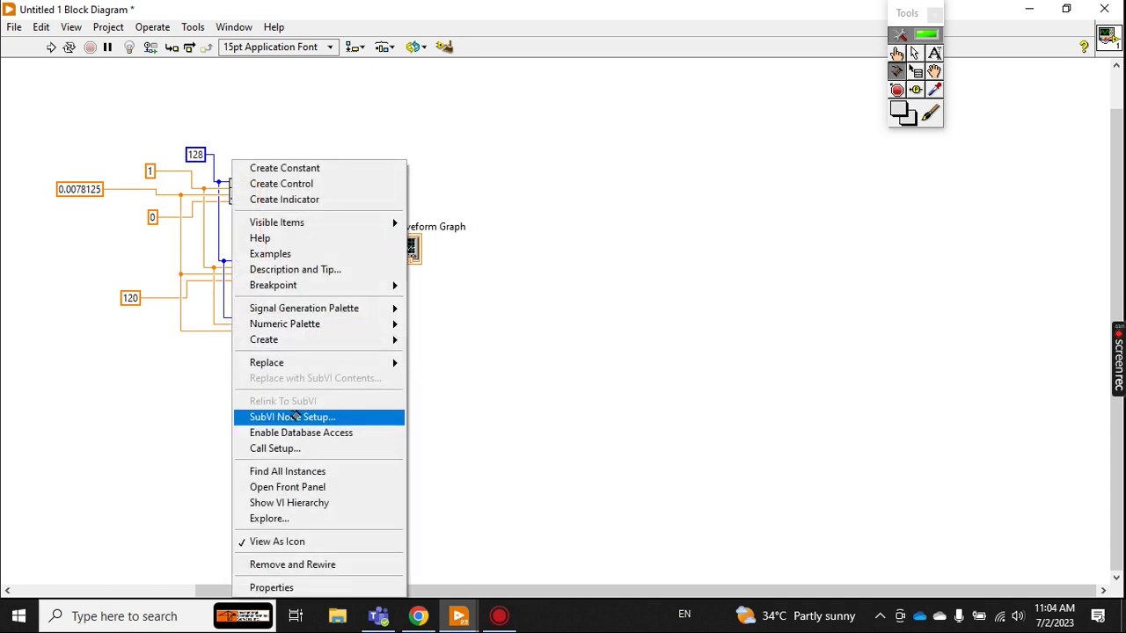
mouse_move(264, 339)
click(442, 339)
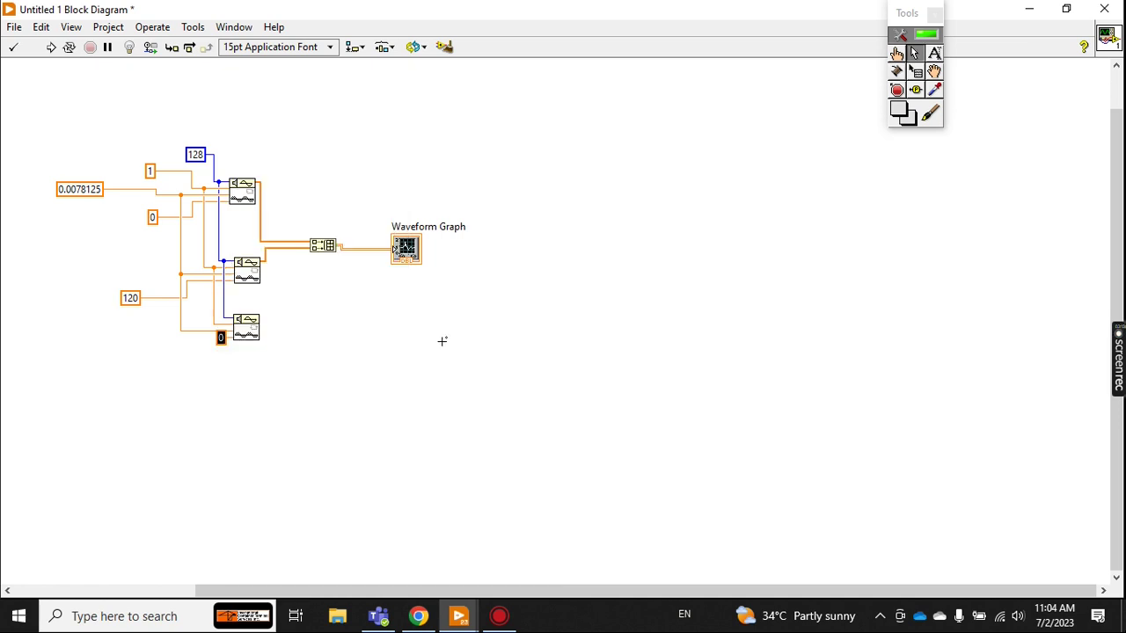
text(270)
click(442, 340)
drag(212, 344, 185, 356)
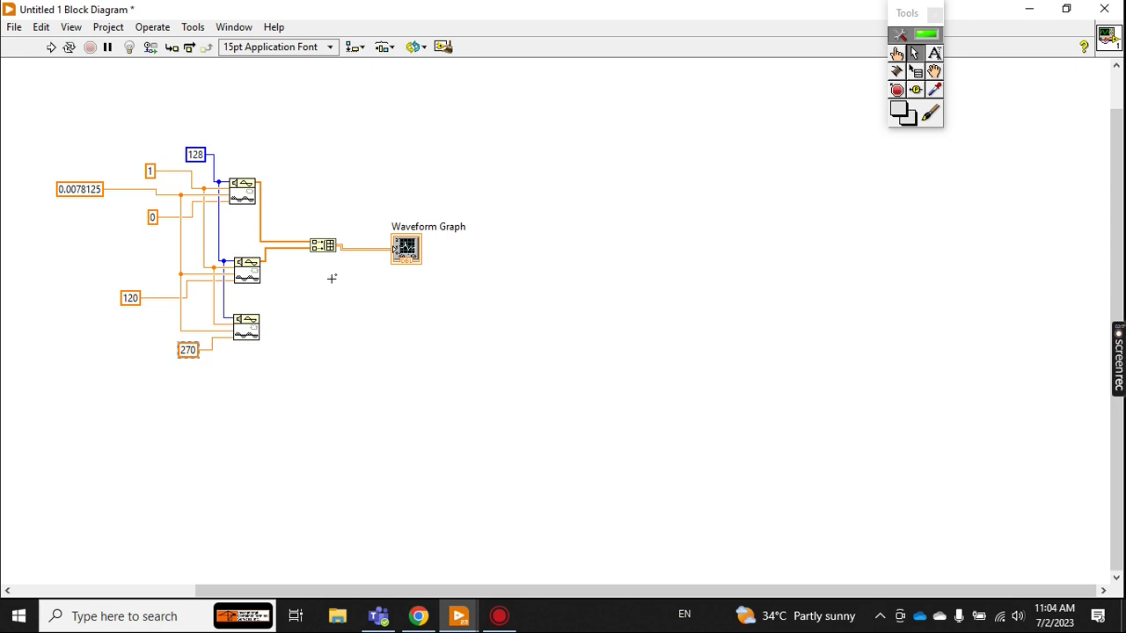
click(331, 279)
Step: Extend Build Array to three inputs, wire the third sine output into it, and open the front panel
drag(323, 255, 323, 265)
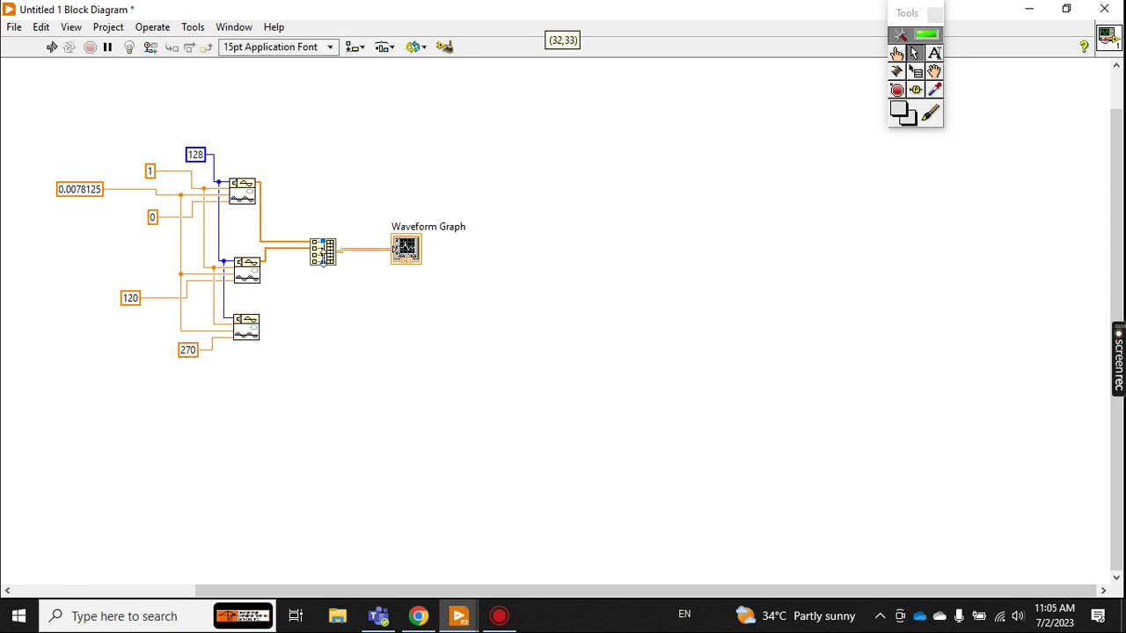
drag(322, 265, 323, 258)
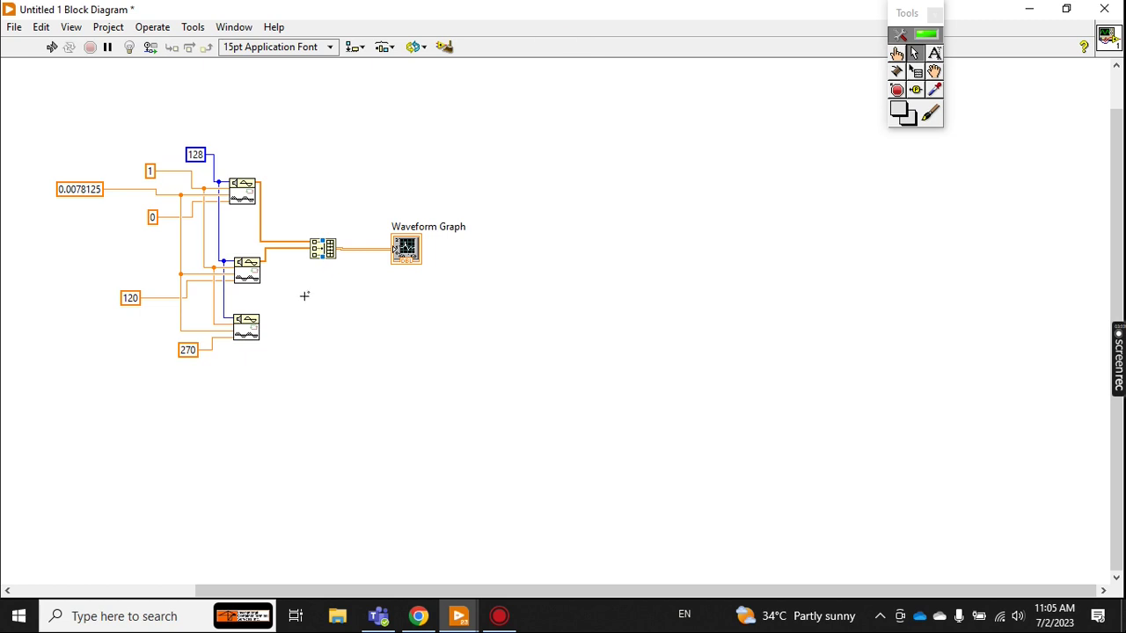
click(257, 319)
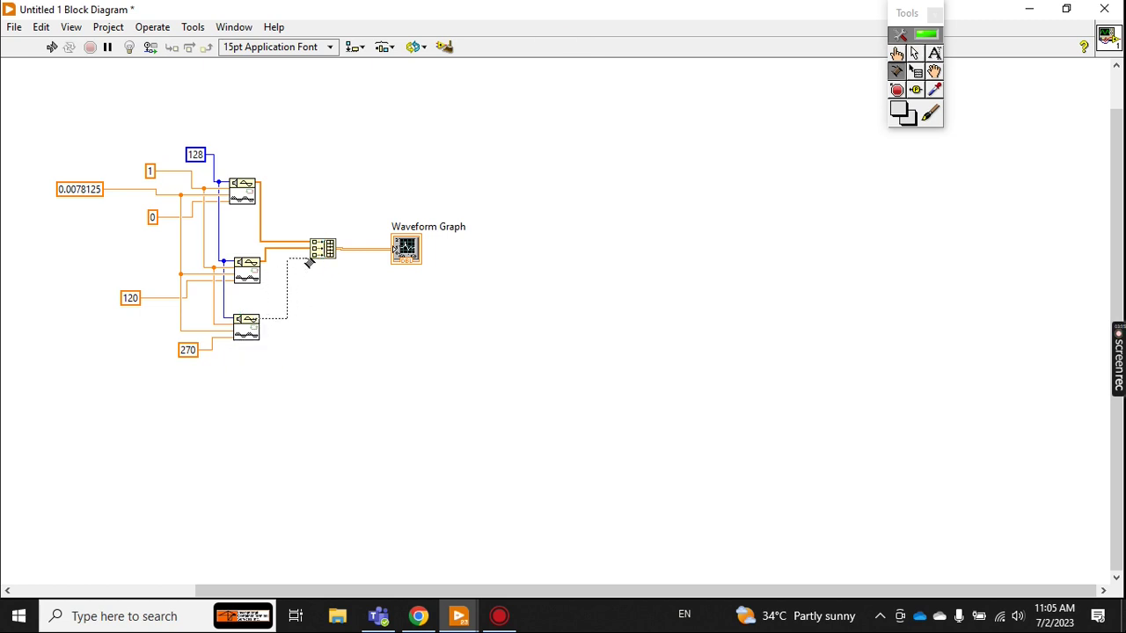
click(313, 254)
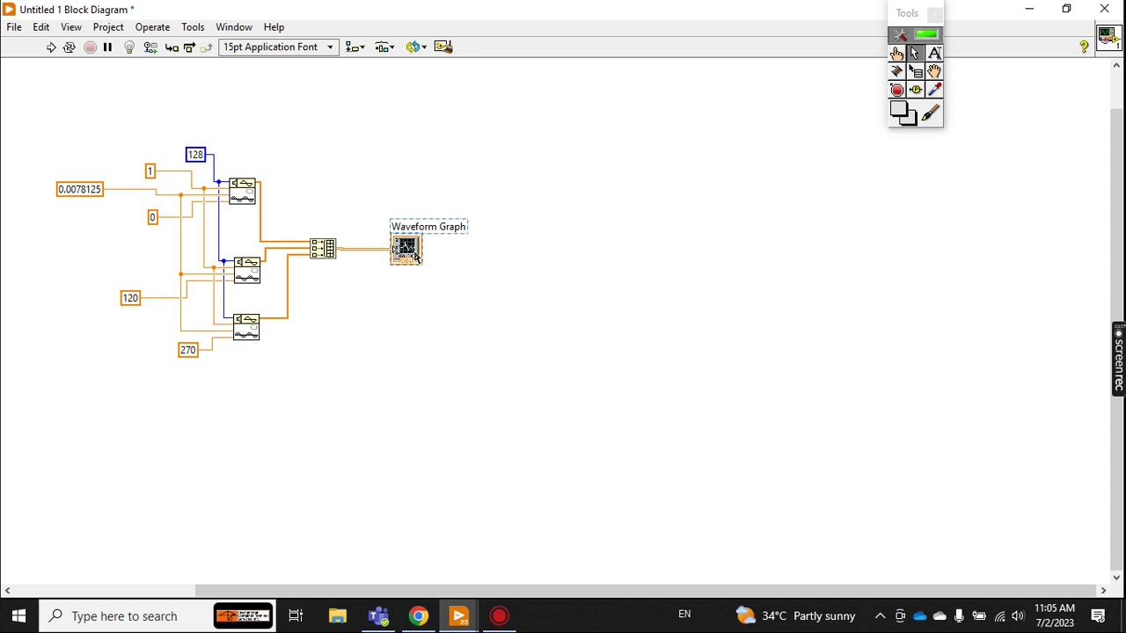
double_click(410, 251)
Step: Run the VI to plot three waves and enlarge the legend to list three plots
click(50, 46)
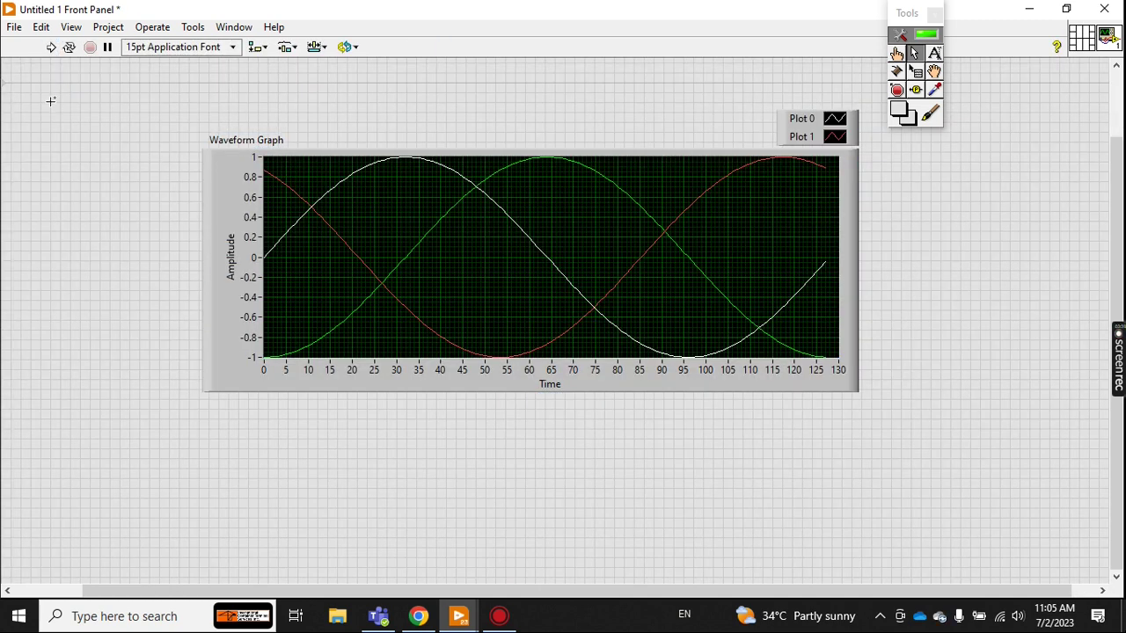
click(792, 180)
click(849, 120)
drag(820, 106, 819, 89)
Step: Rename the three legend plots to R, S and T
double_click(810, 99)
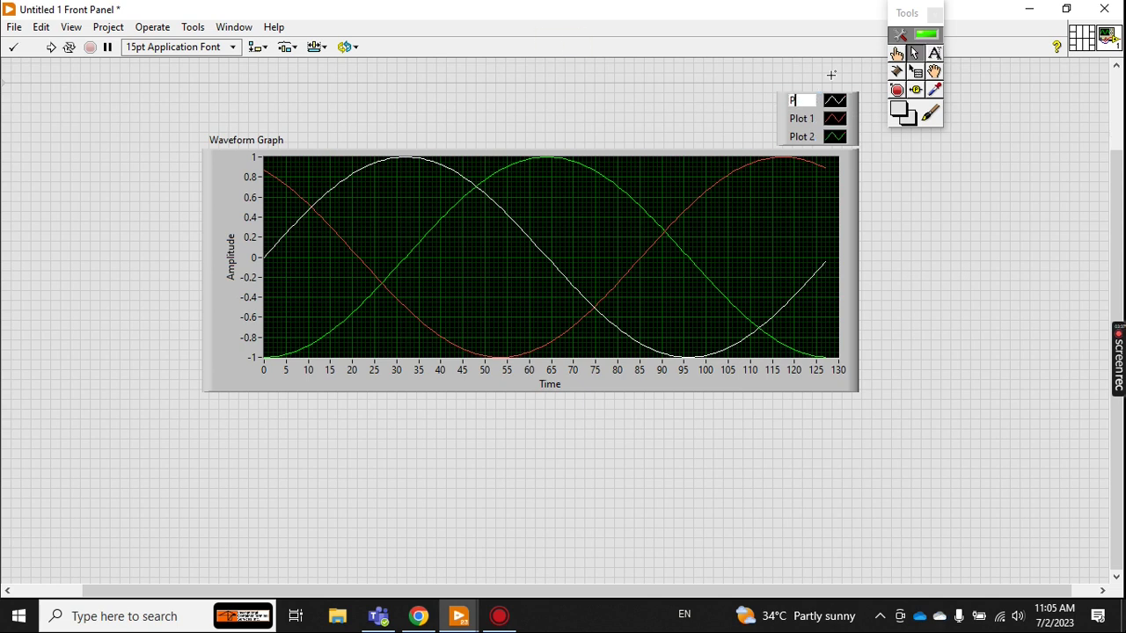
text(R)
click(1084, 251)
double_click(803, 117)
key(BackSpace)
text(S)
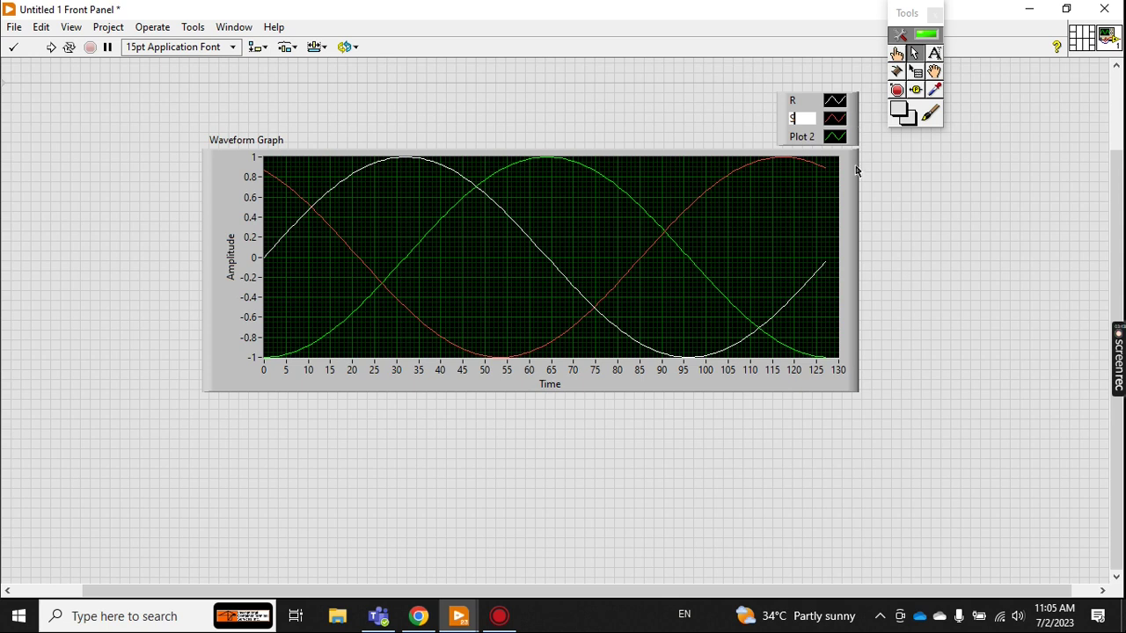
click(831, 168)
double_click(802, 137)
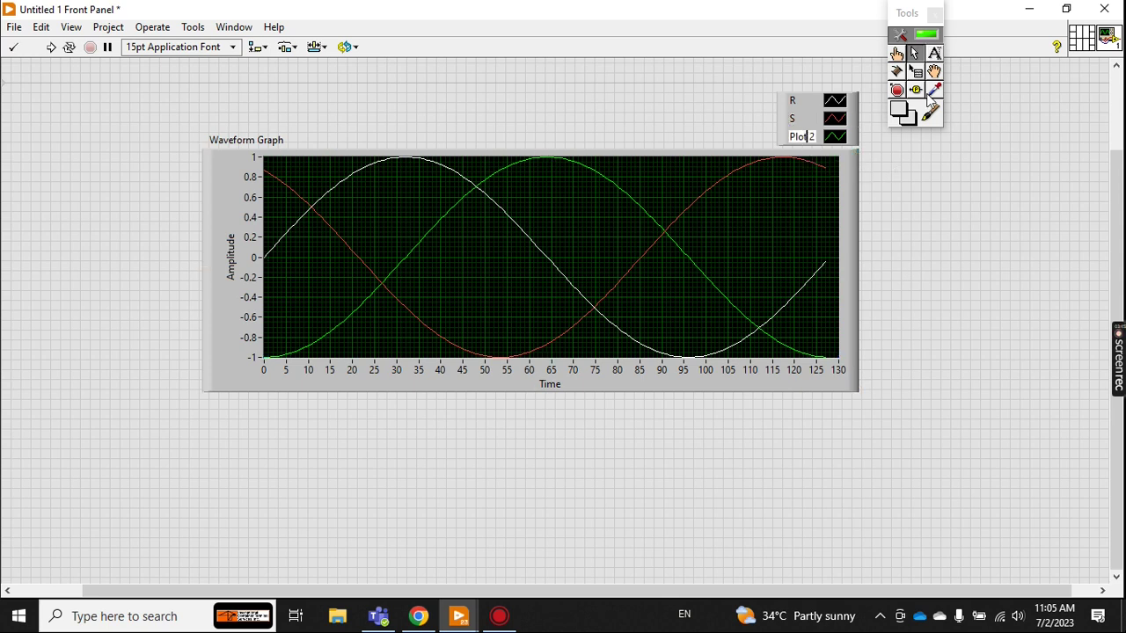
key(BackSpace)
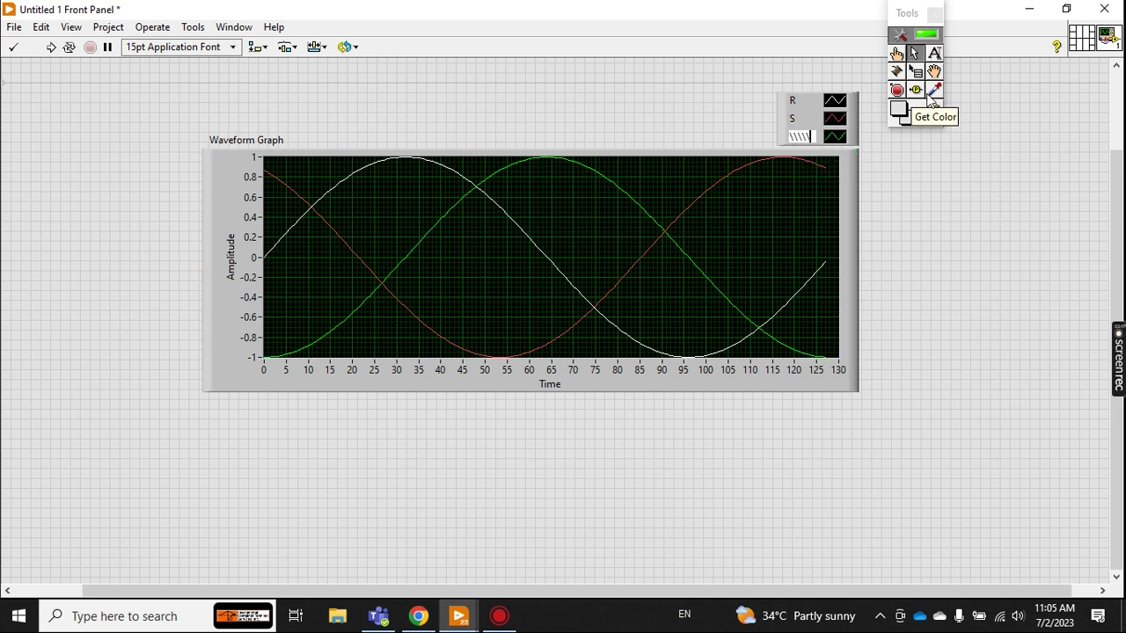
key(BackSpace)
text(T)
click(972, 219)
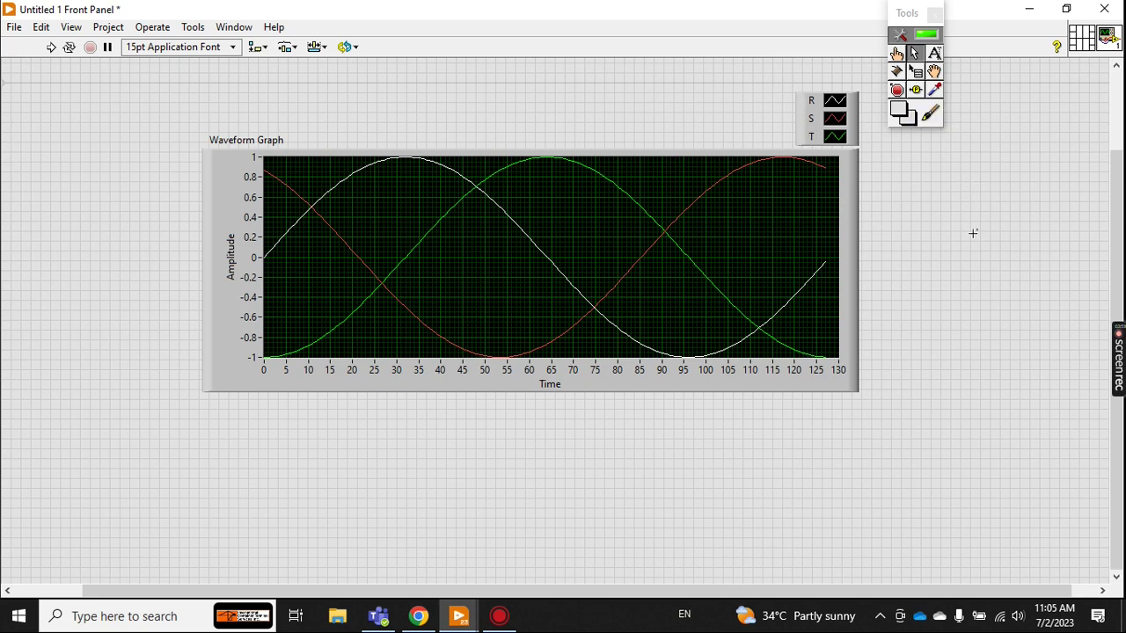
Step: In the graph's Plots properties, set plot R's line colour to blue
right_click(851, 262)
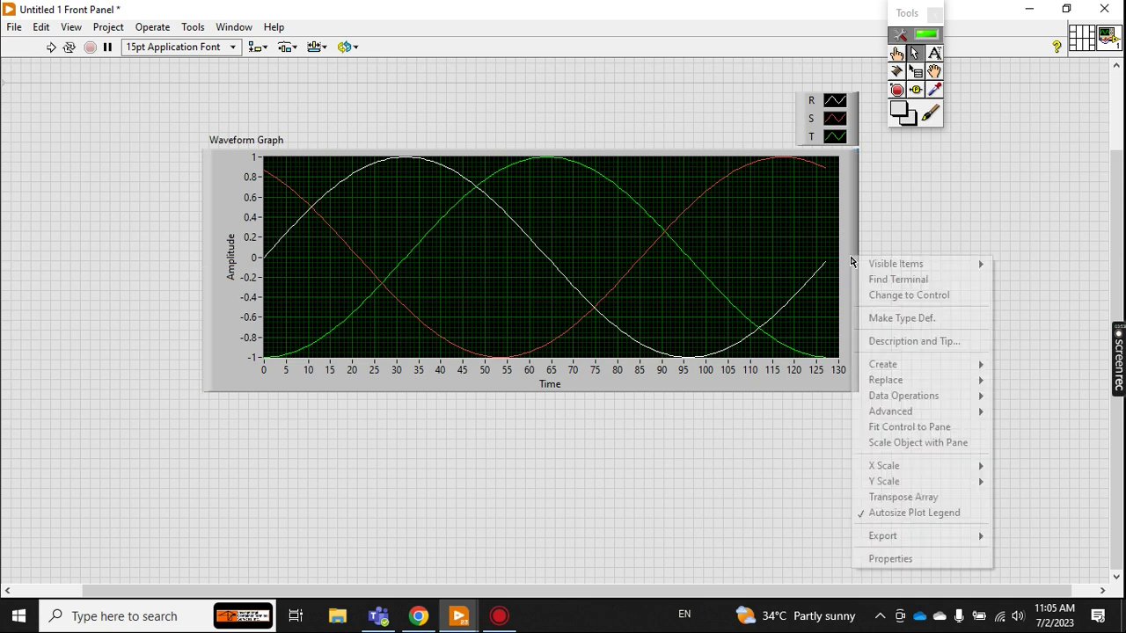
click(882, 561)
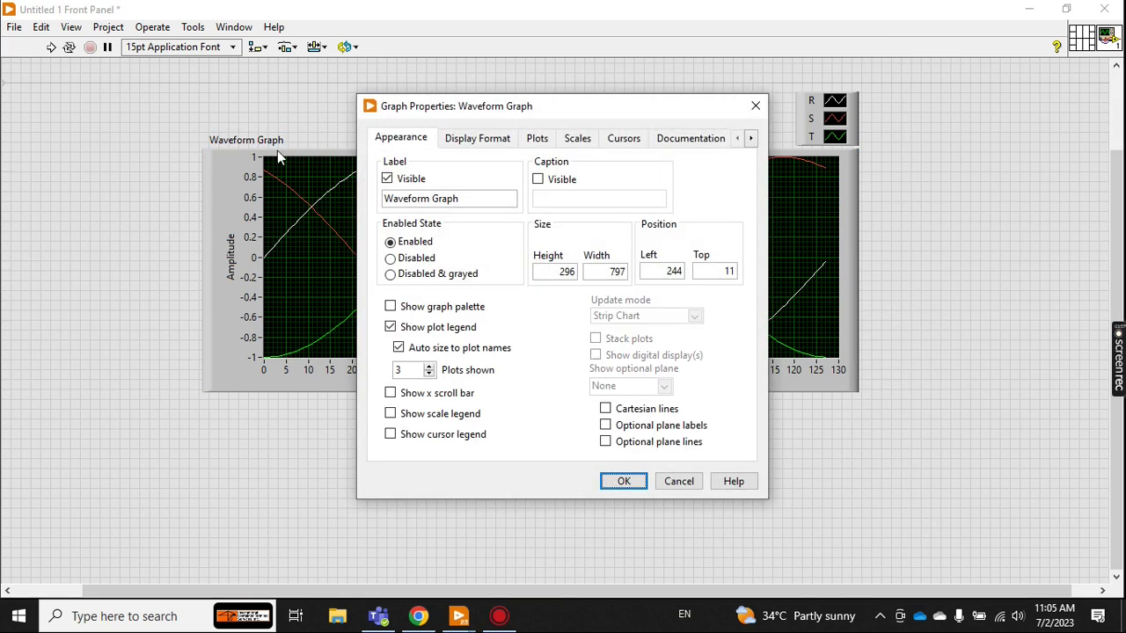
click(477, 139)
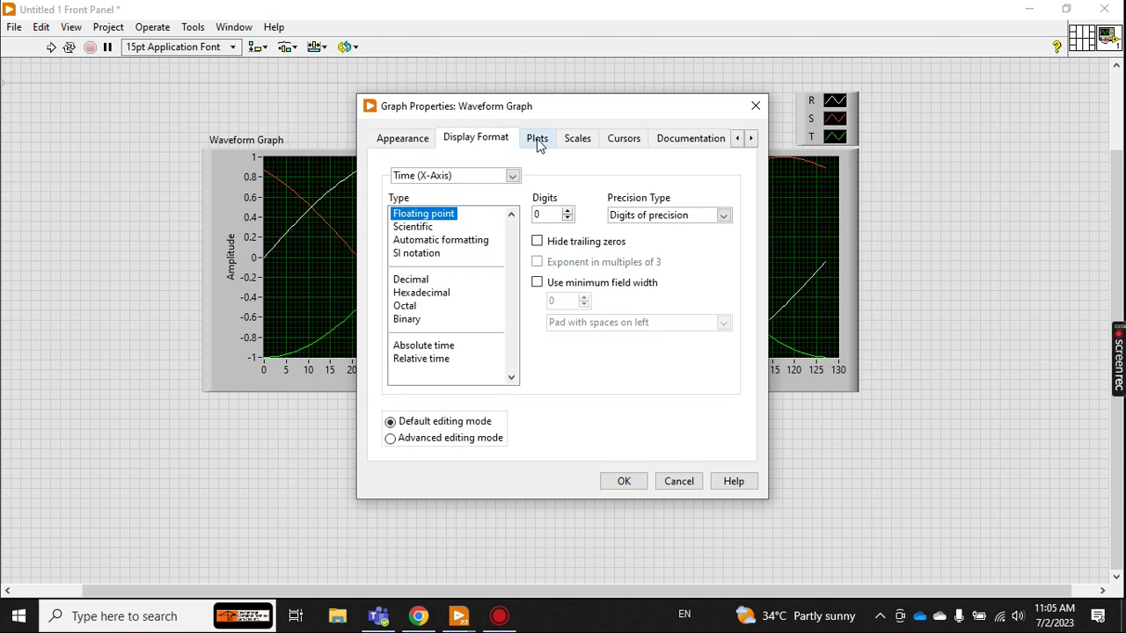
click(537, 141)
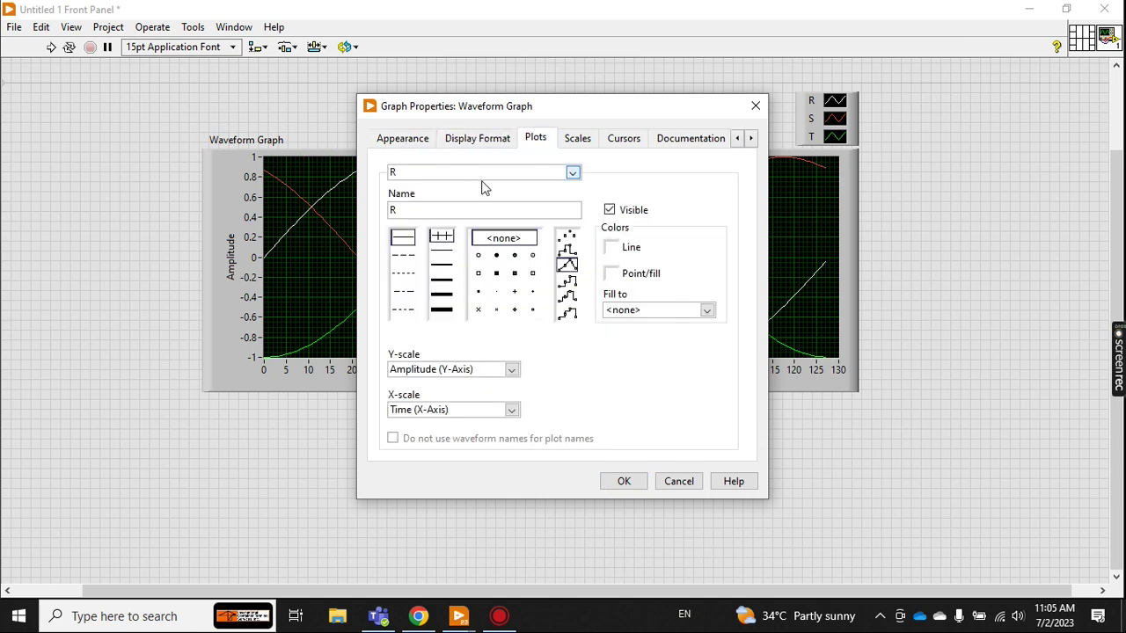
click(611, 247)
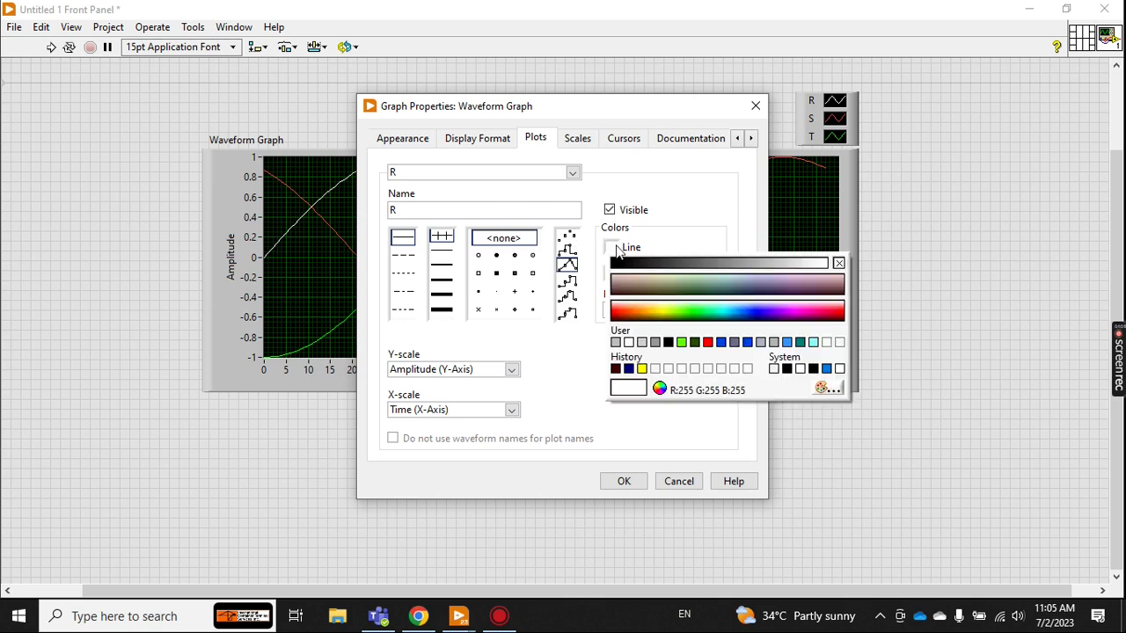
click(726, 344)
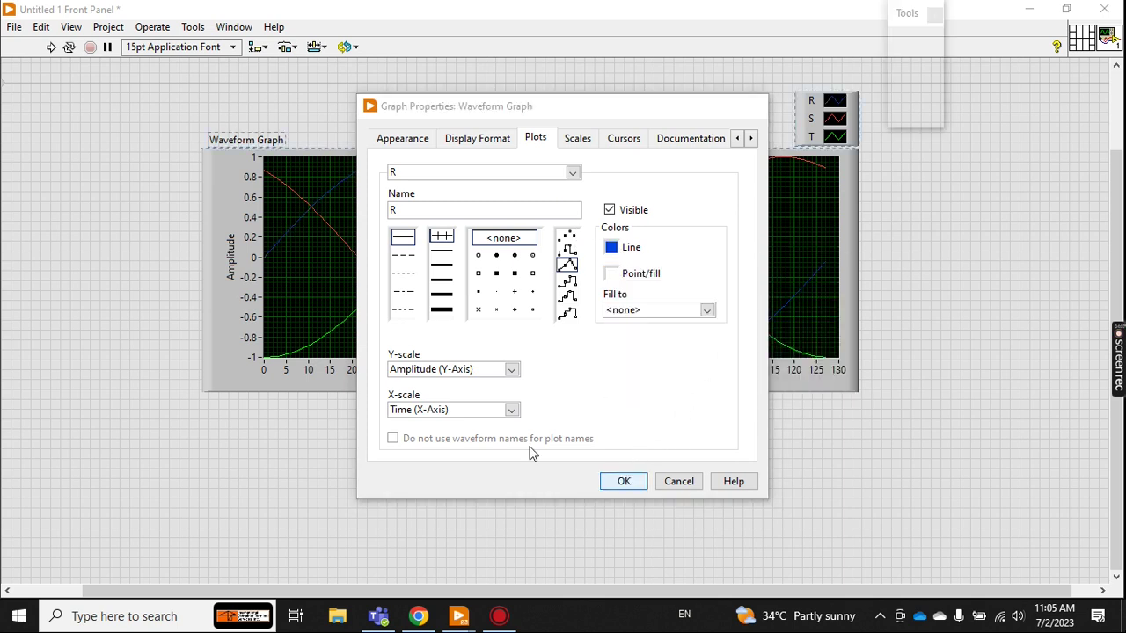
click(626, 480)
Step: Reopen the graph properties and change plot R's line colour to yellow
click(809, 101)
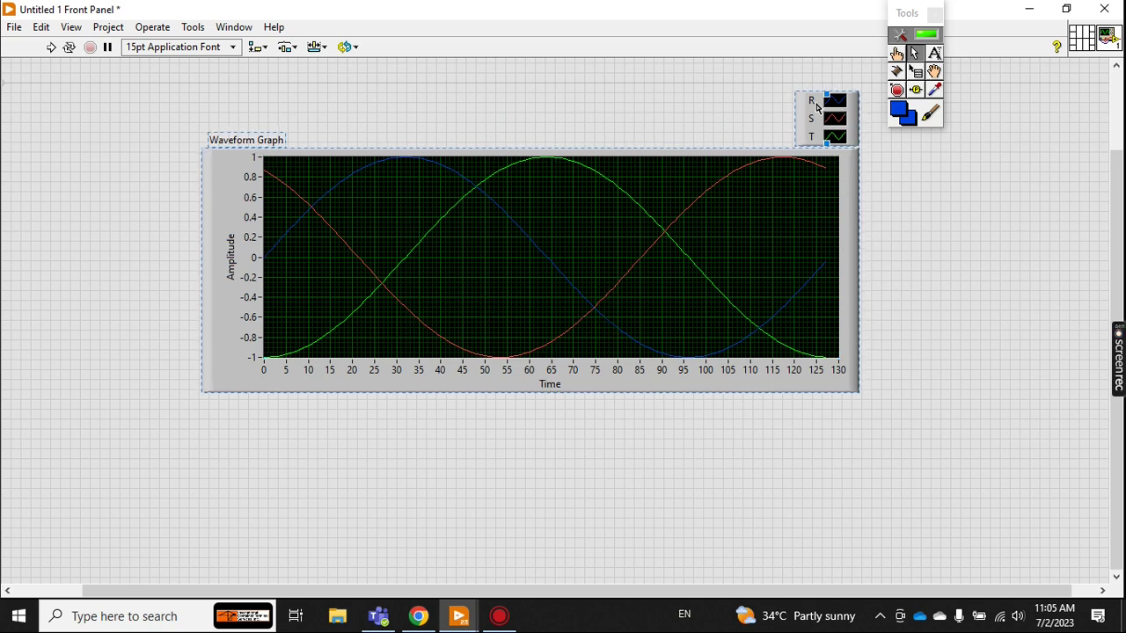
click(819, 228)
right_click(820, 228)
click(849, 525)
click(612, 247)
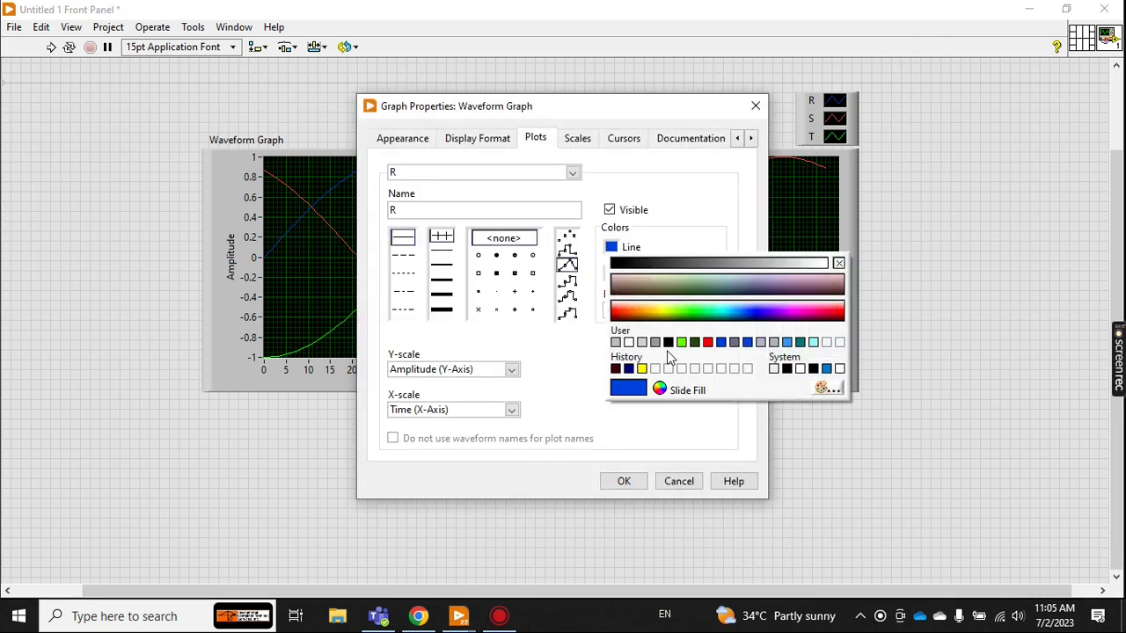
click(641, 368)
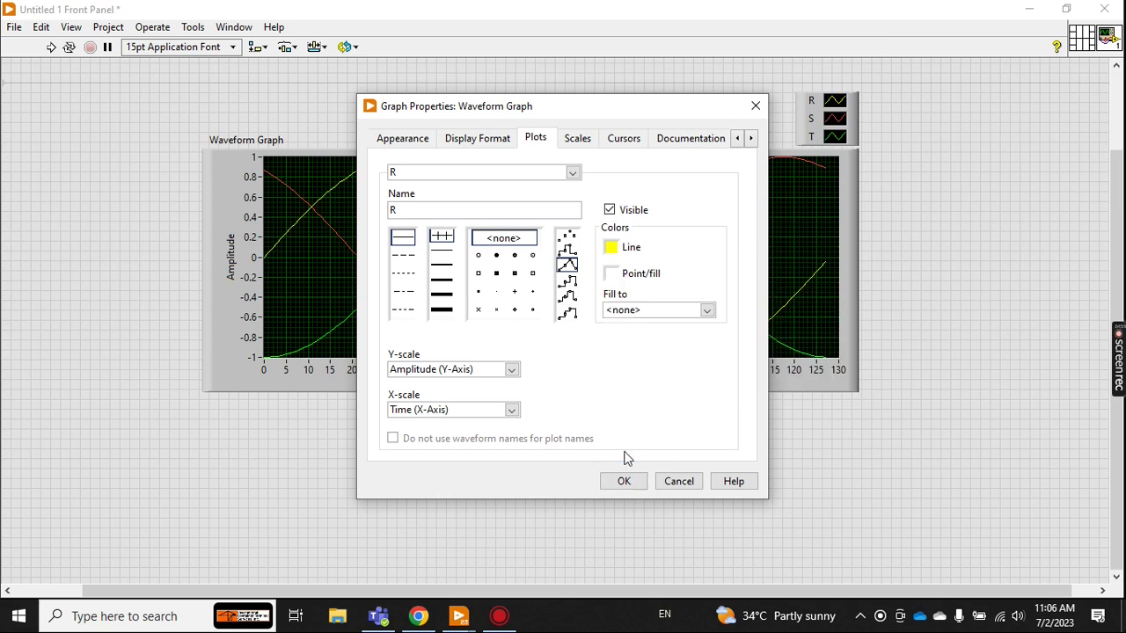
Step: Set plot T's line colour to blue and apply the graph properties
click(473, 174)
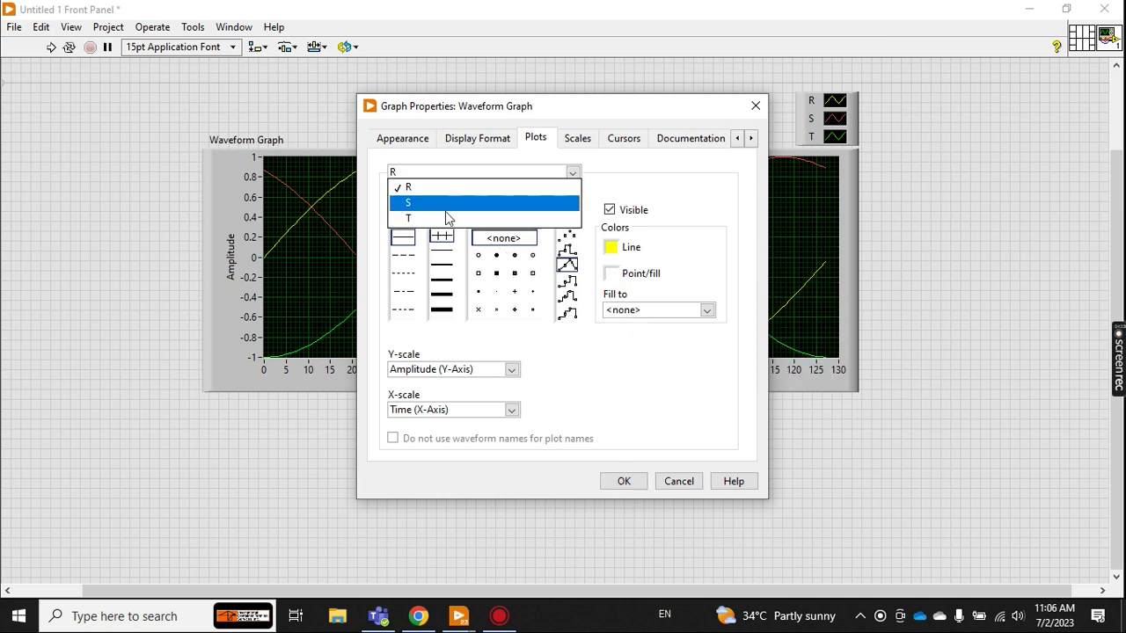
click(445, 217)
click(611, 248)
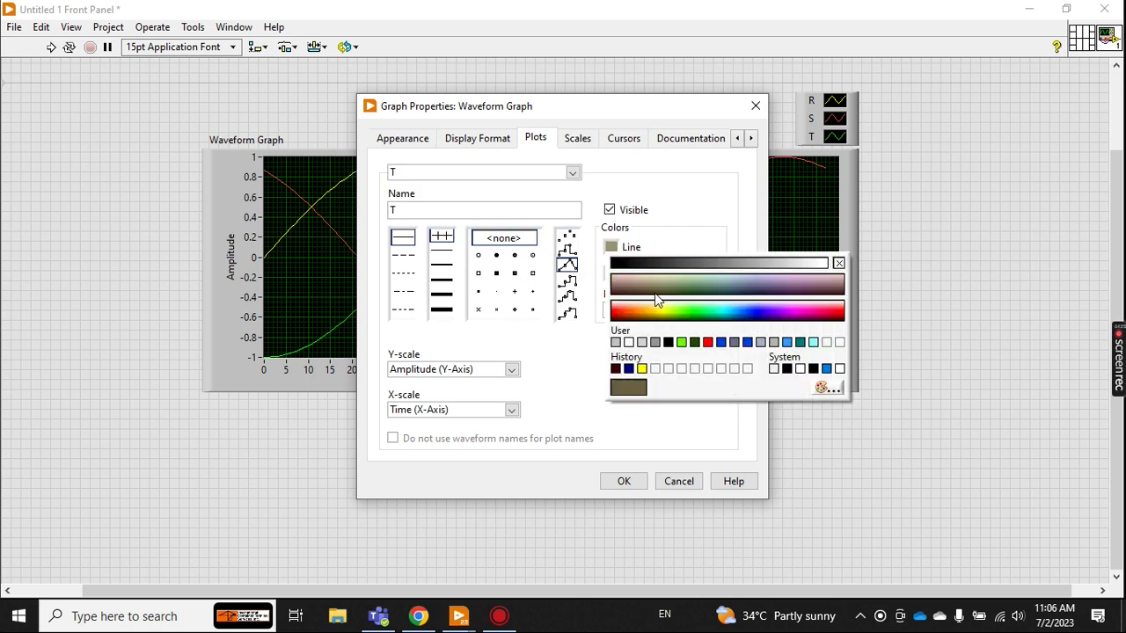
click(719, 348)
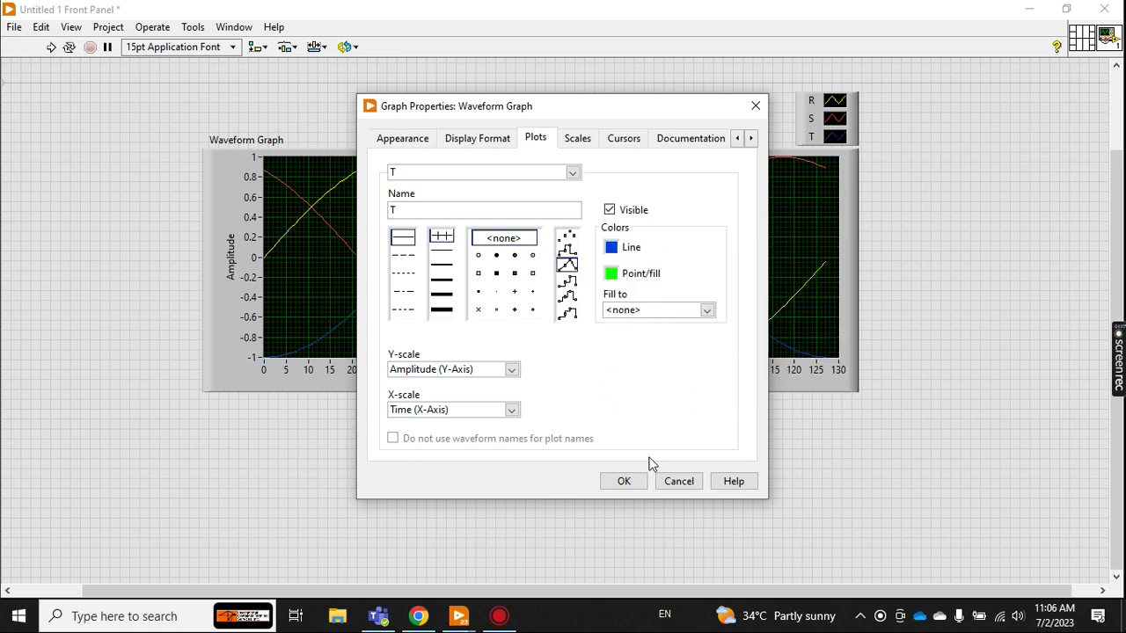
click(625, 482)
click(963, 355)
click(495, 352)
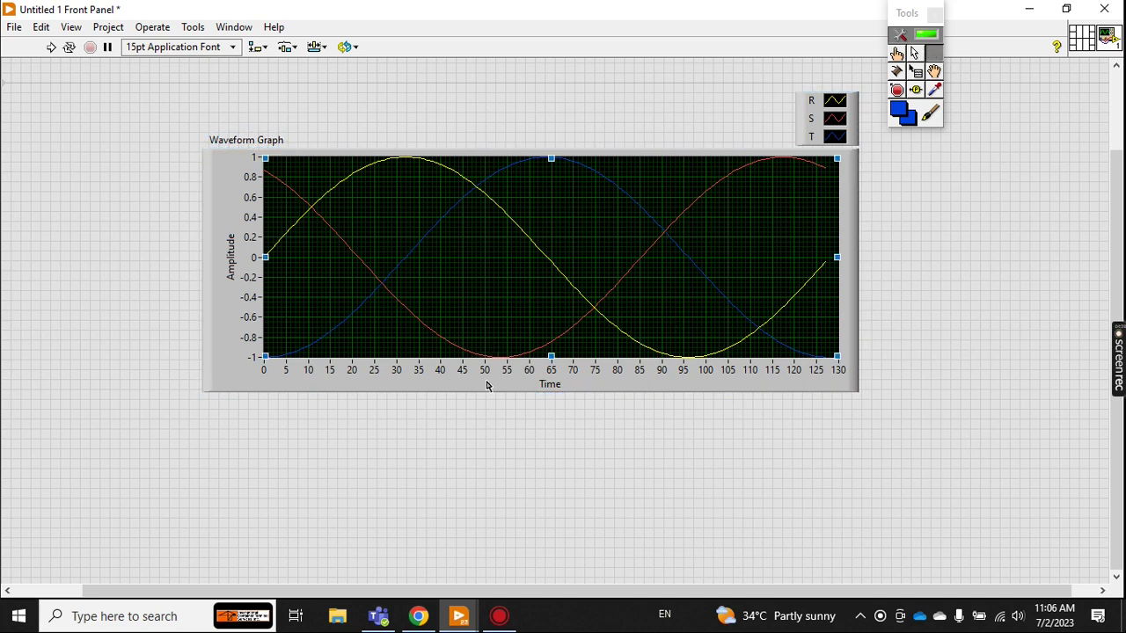
click(464, 618)
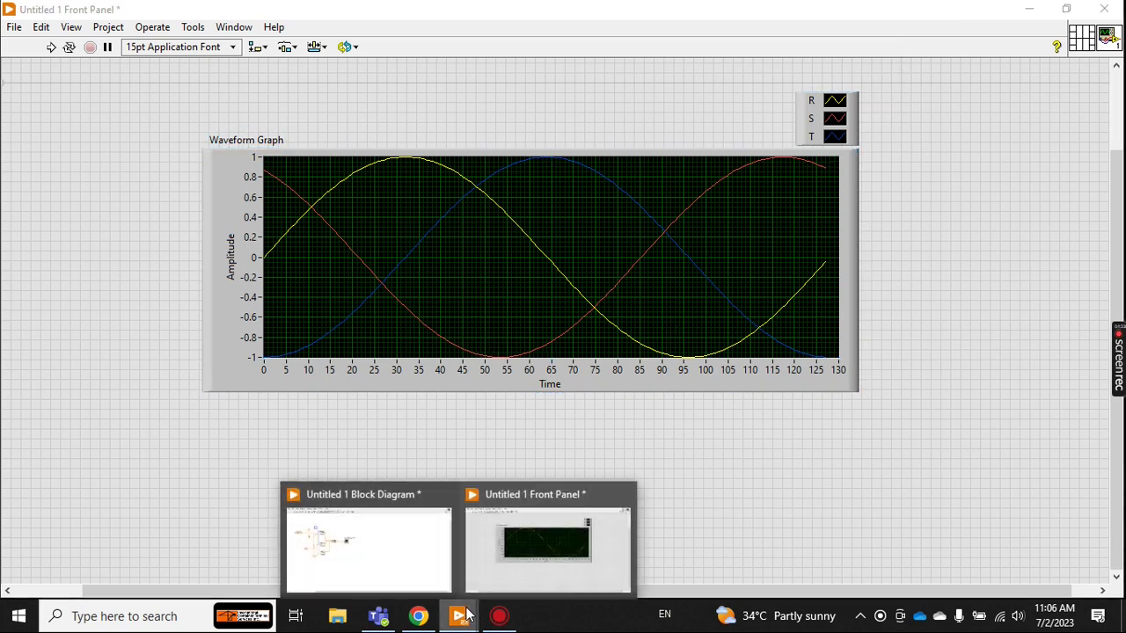
Step: On the block diagram, convert the amplitude constant 1 into a control
click(369, 541)
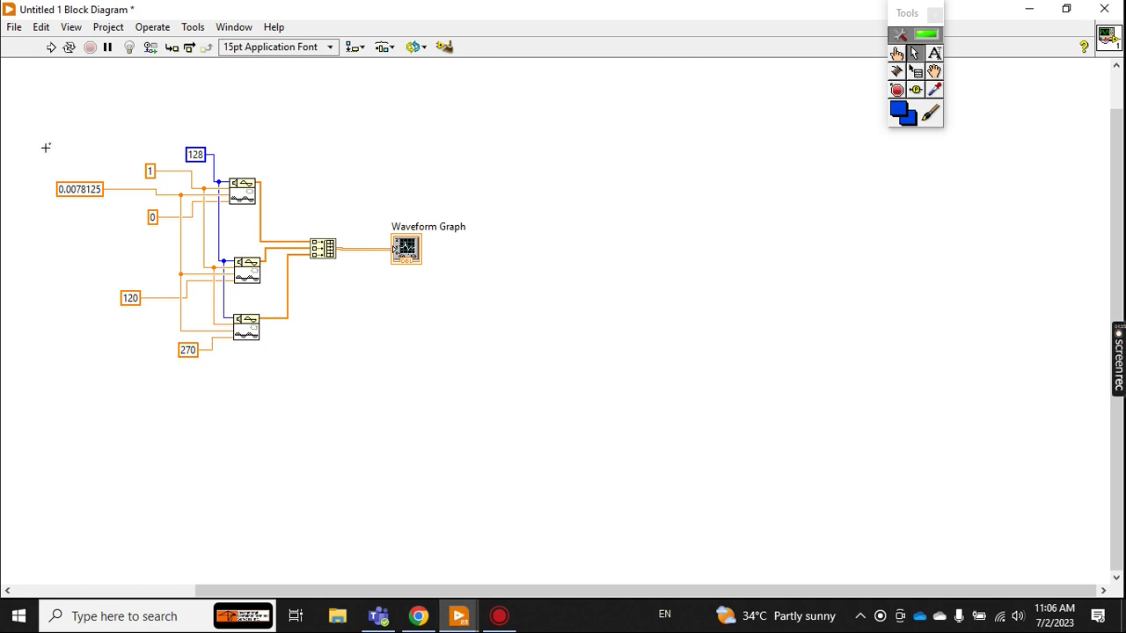
click(458, 616)
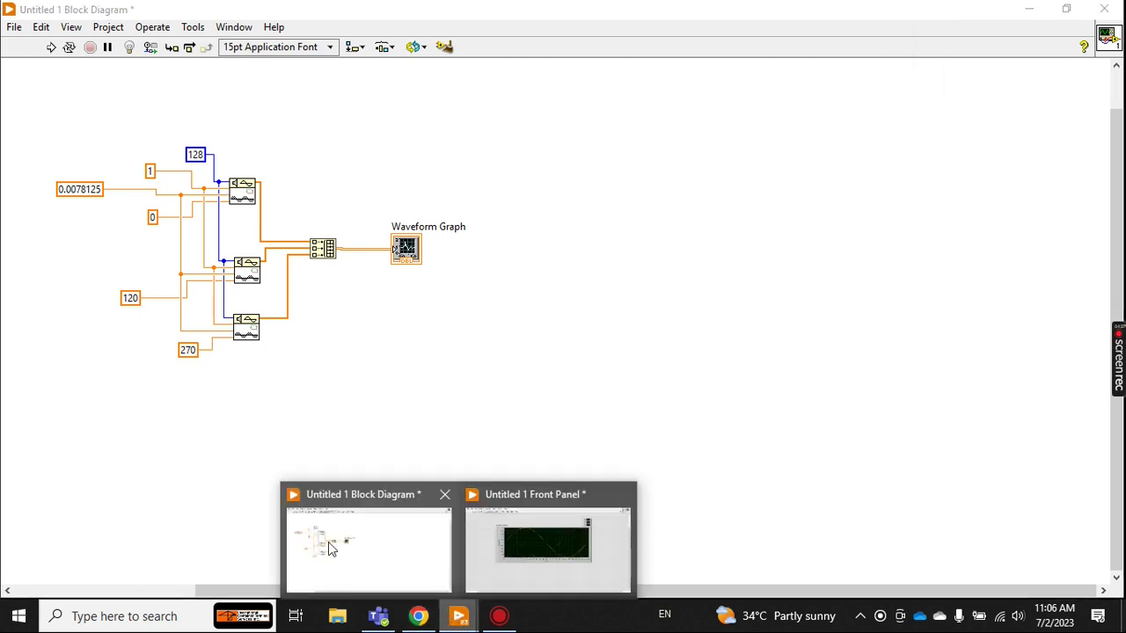
click(41, 274)
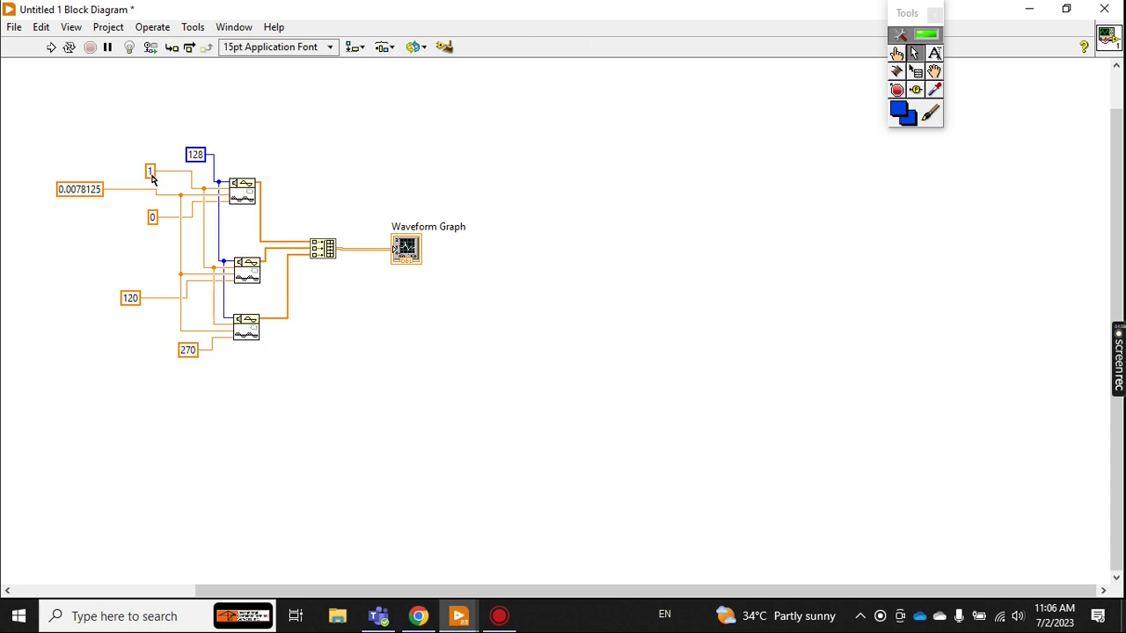
drag(152, 178, 87, 155)
right_click(91, 156)
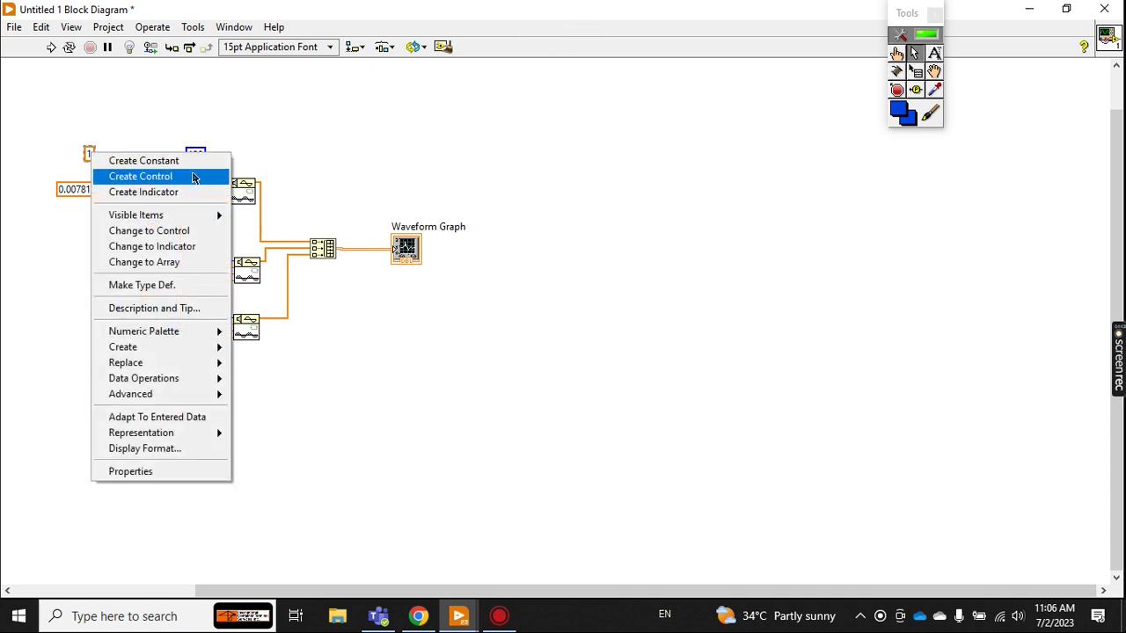
click(209, 232)
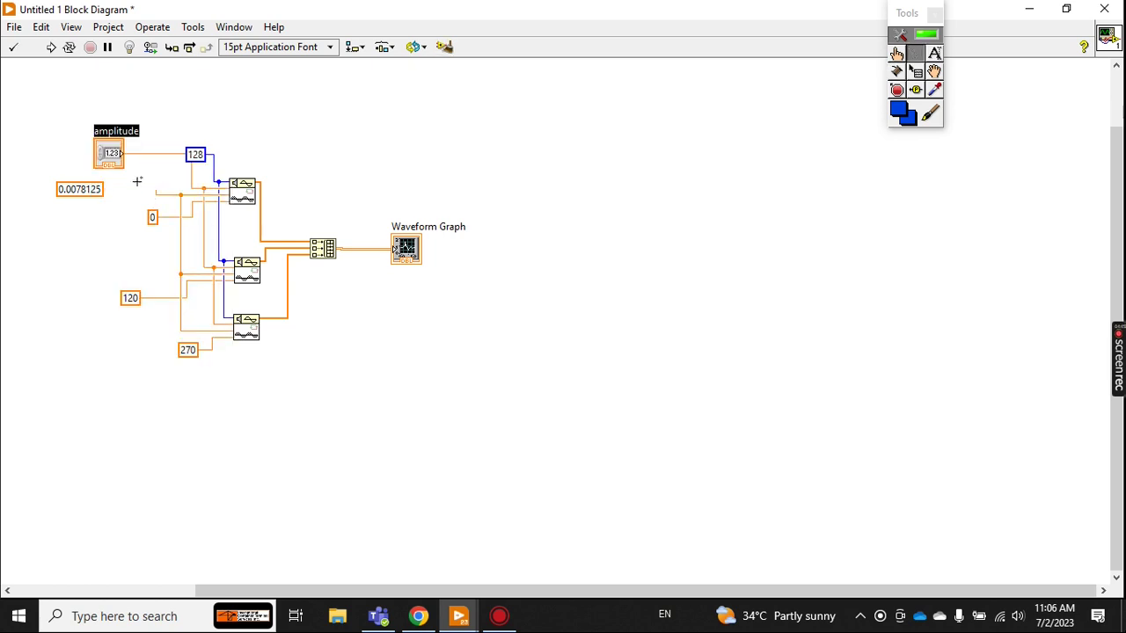
Step: Place the amplitude control left of the graph, set it to 2, and run the VI
key(ctrl+e)
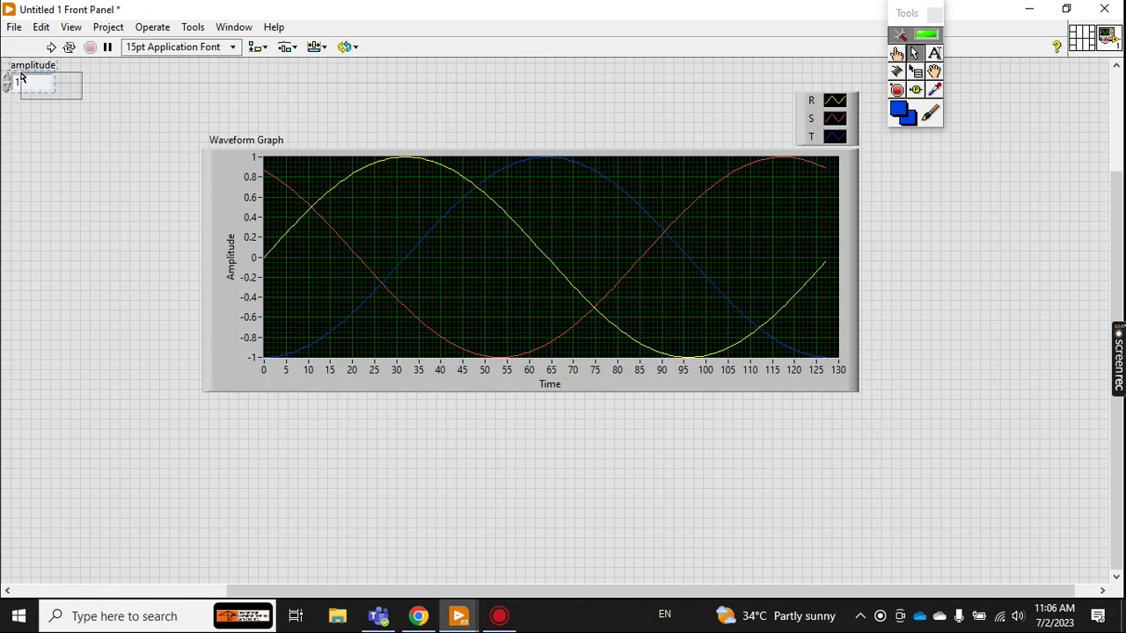
drag(35, 83, 144, 252)
double_click(128, 251)
text(2)
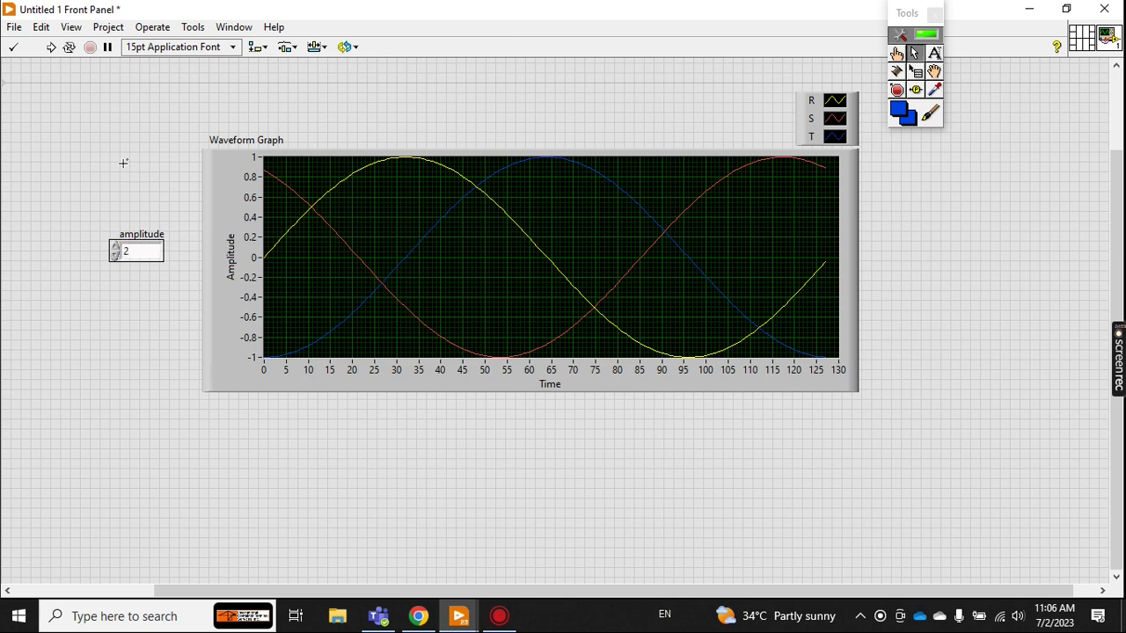
click(119, 156)
click(50, 46)
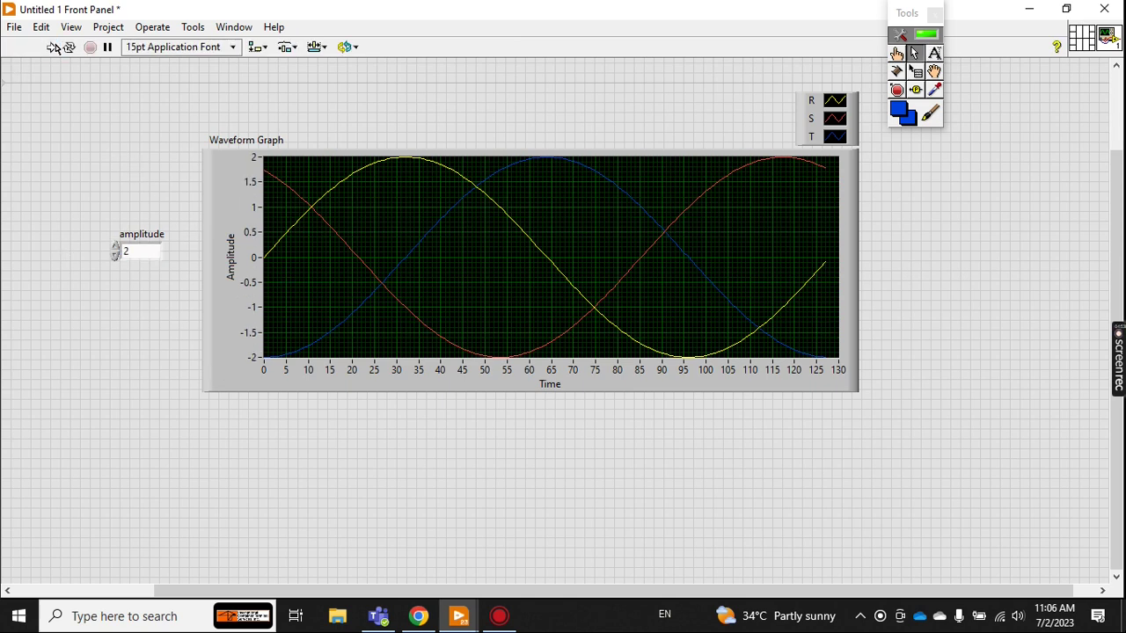
click(260, 152)
click(136, 233)
click(432, 295)
click(365, 541)
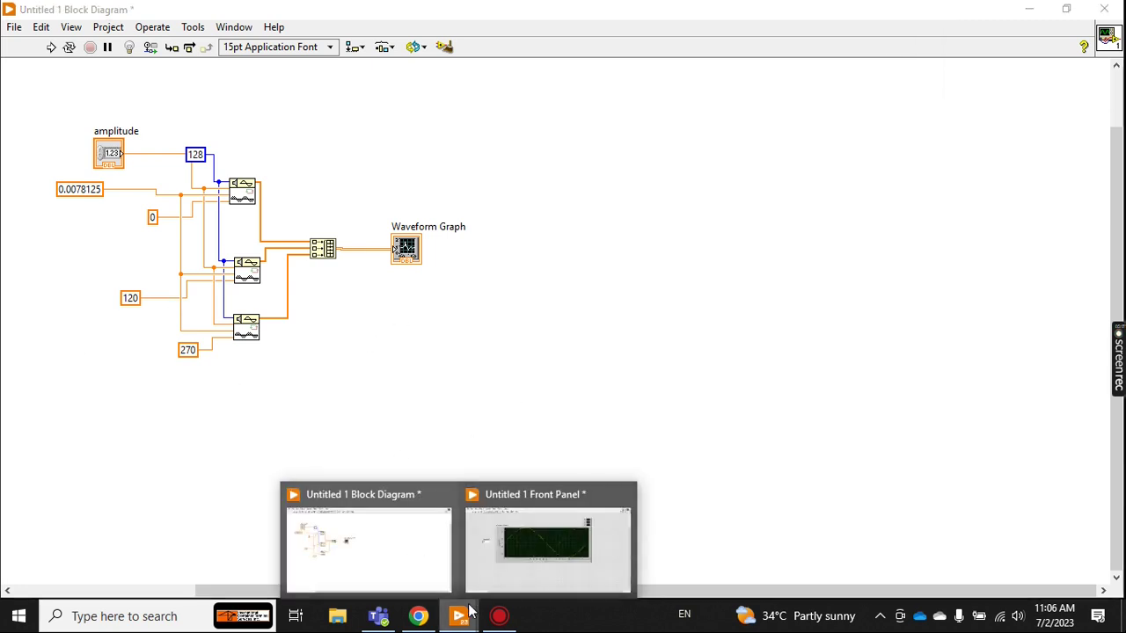
click(536, 560)
click(344, 189)
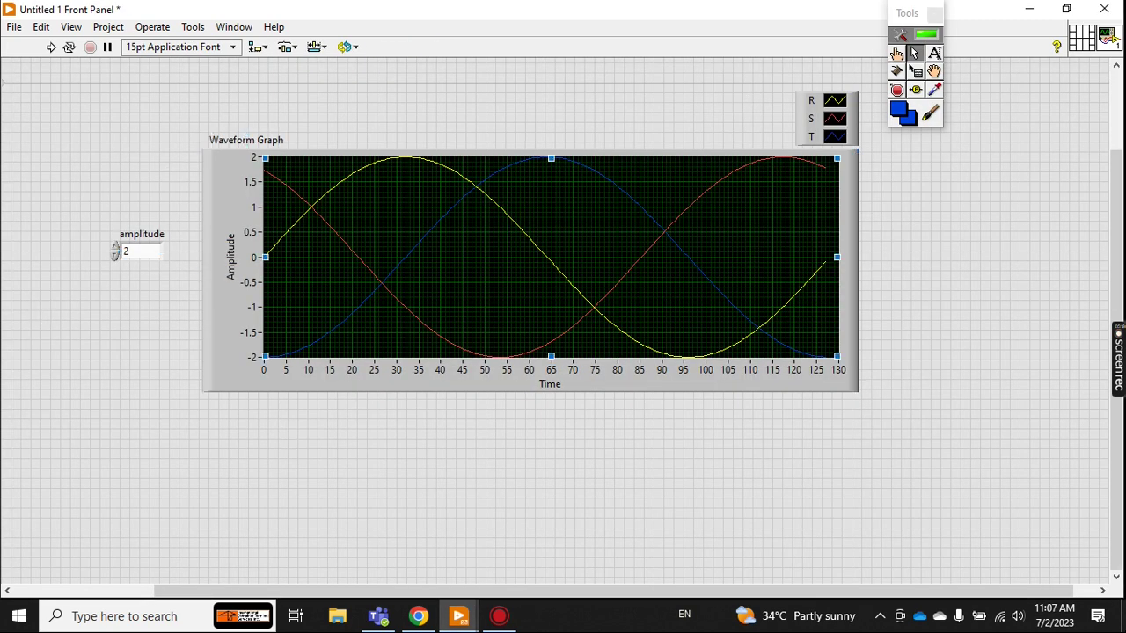
click(367, 362)
click(373, 206)
click(723, 392)
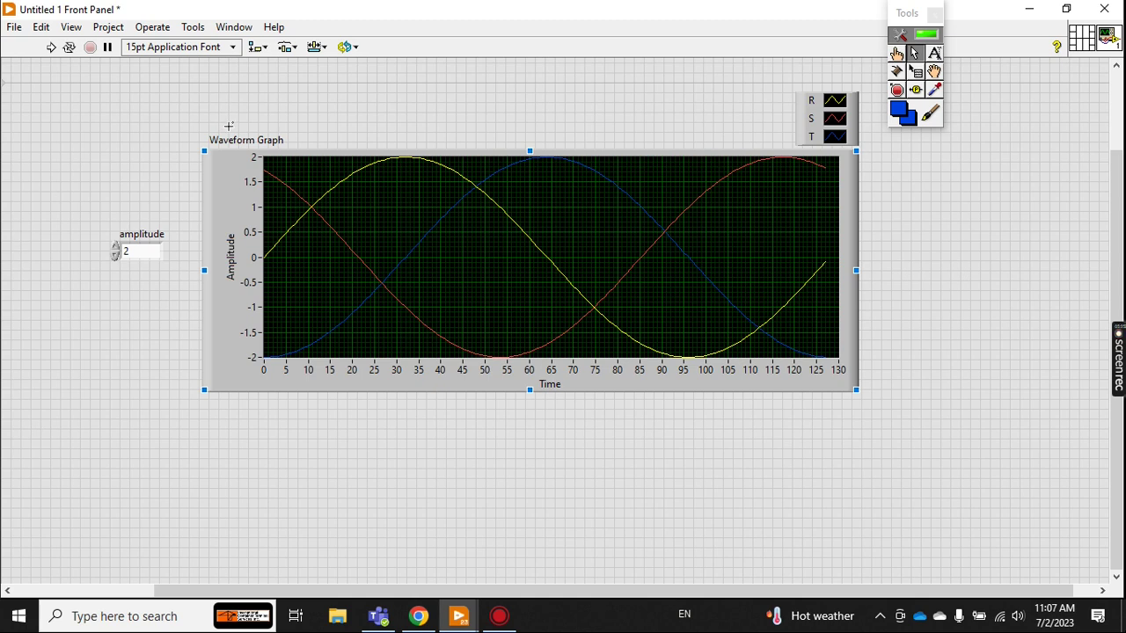
click(425, 317)
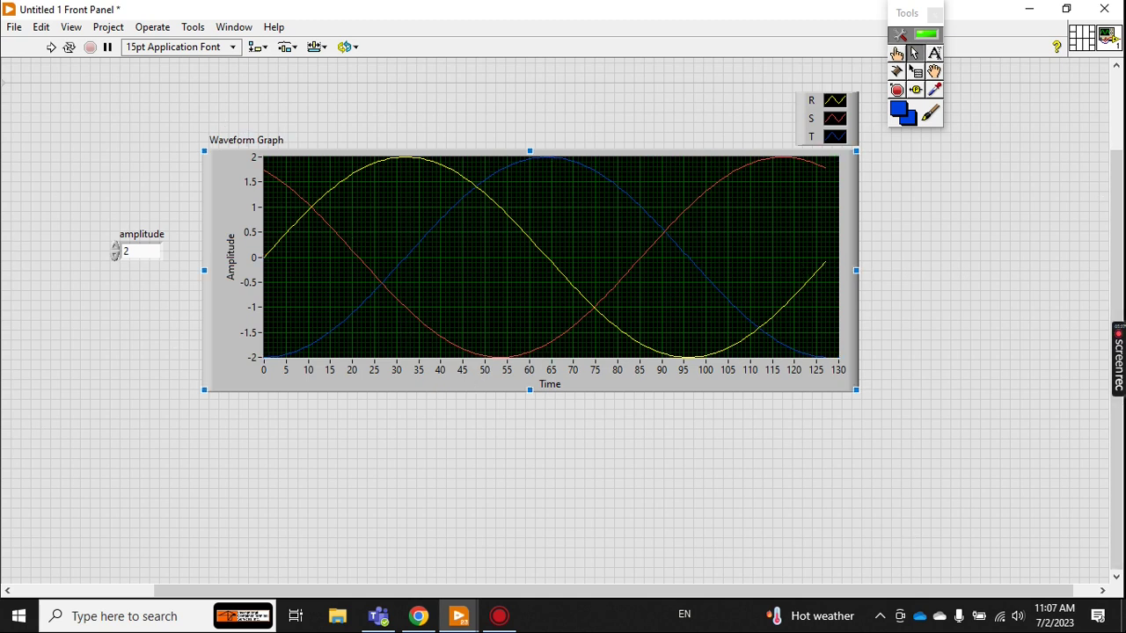